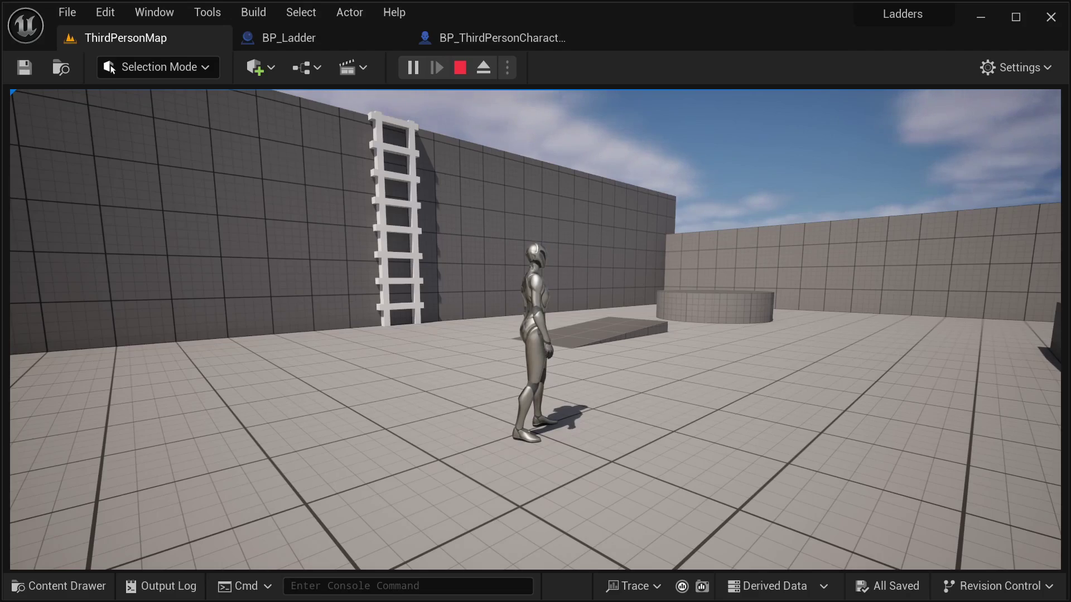
Play-test the ladder by walking the character to it and climbing up and back down
key("w")
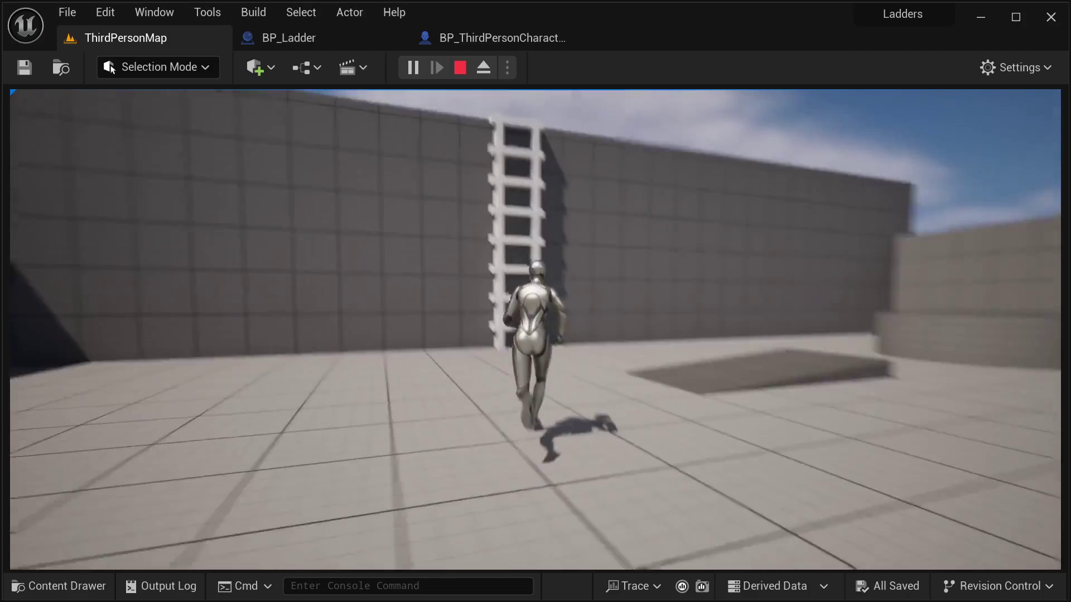
key("s")
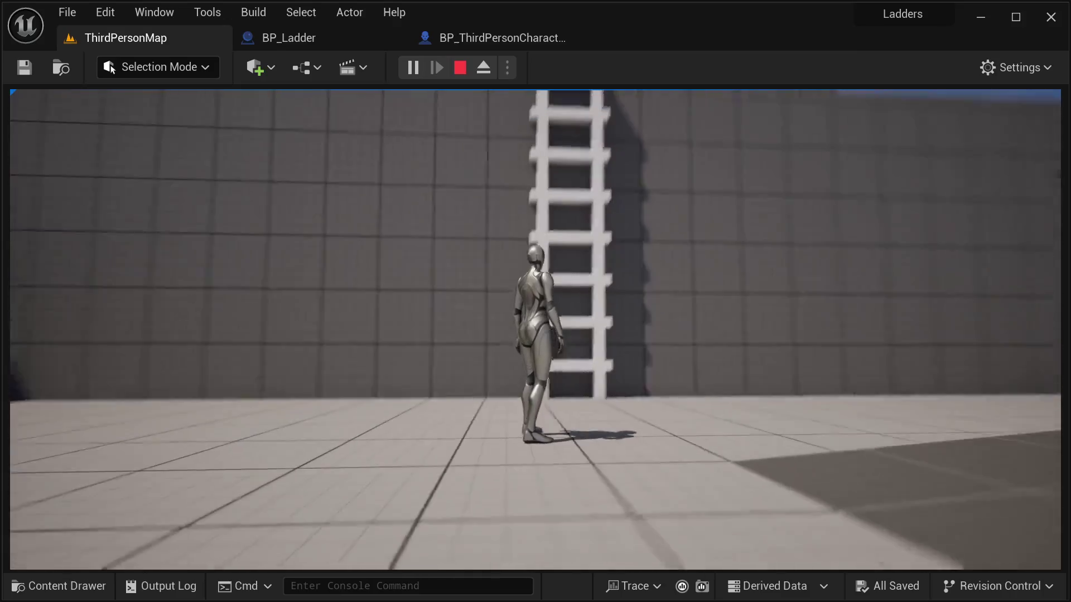
key("w")
key("w")
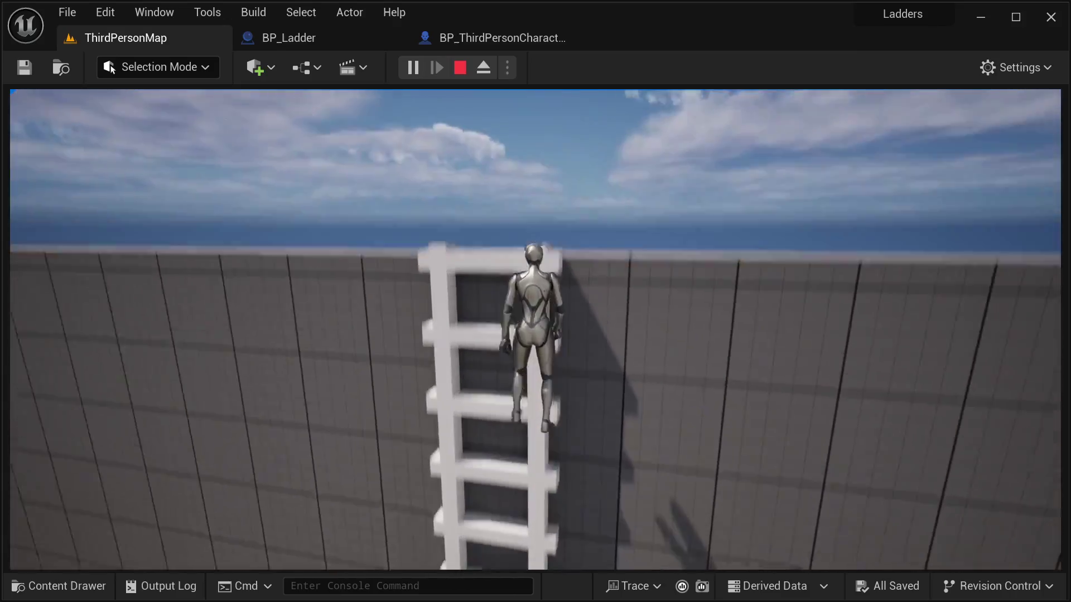
key("s")
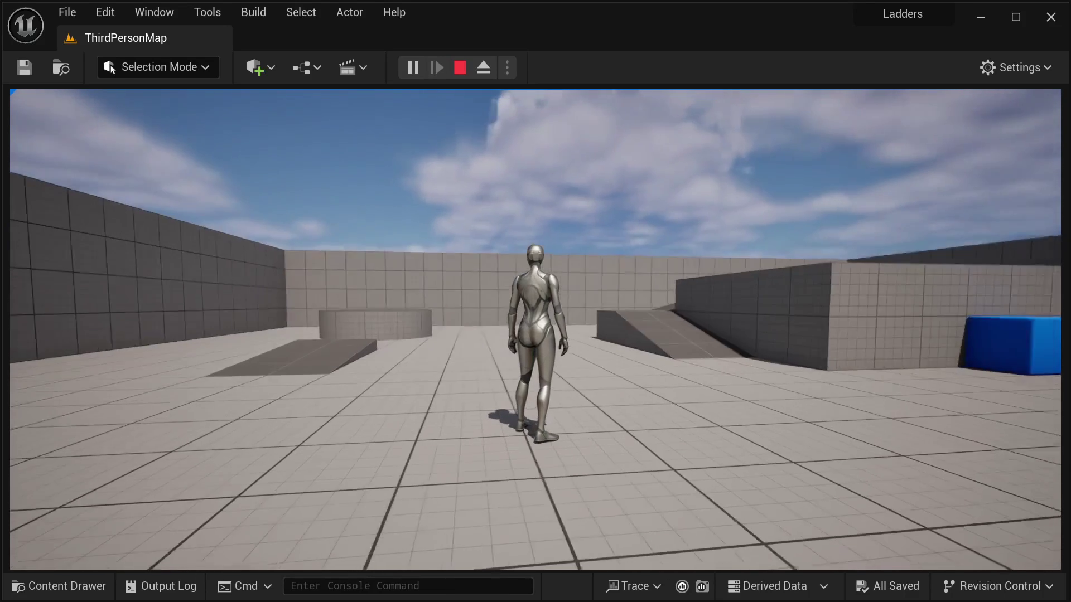
Stop the play session, create an Actor Blueprint class named BP_Ladder in the Content folder, and open it
key("Escape")
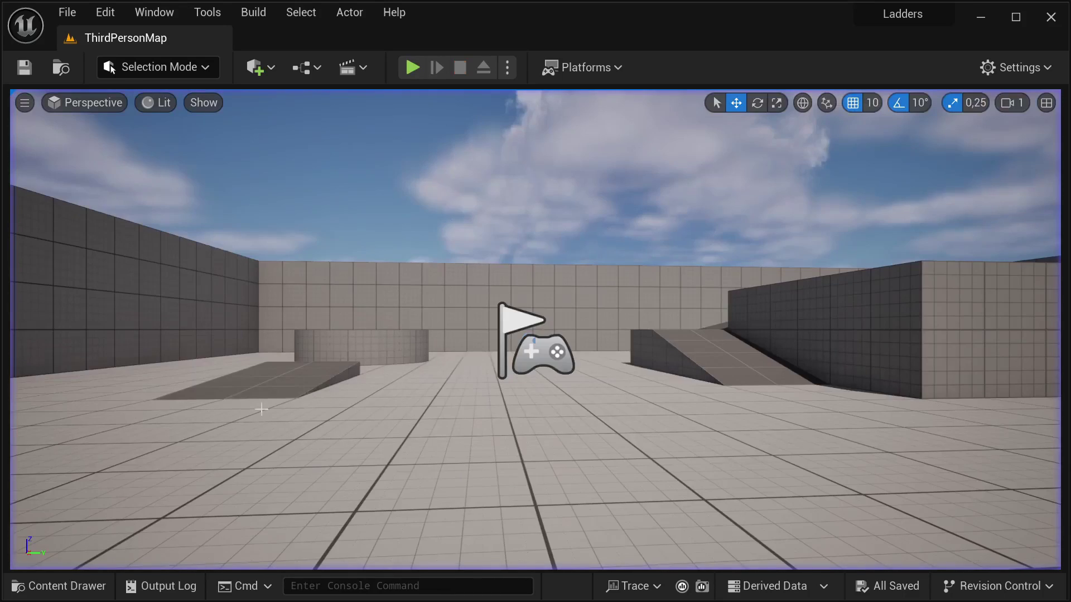
left_click(58, 586)
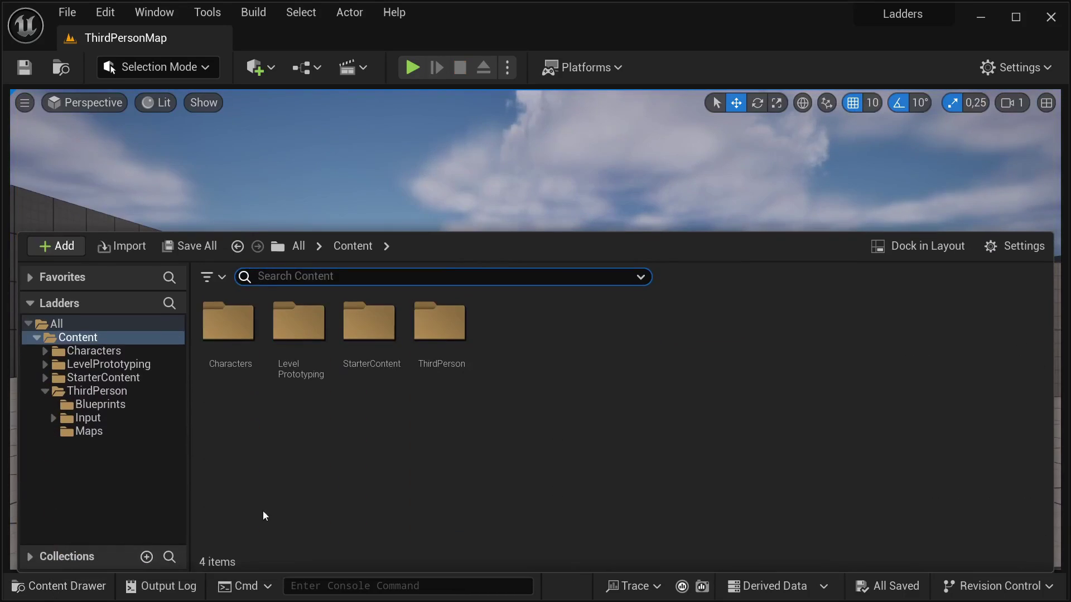
right_click(517, 331)
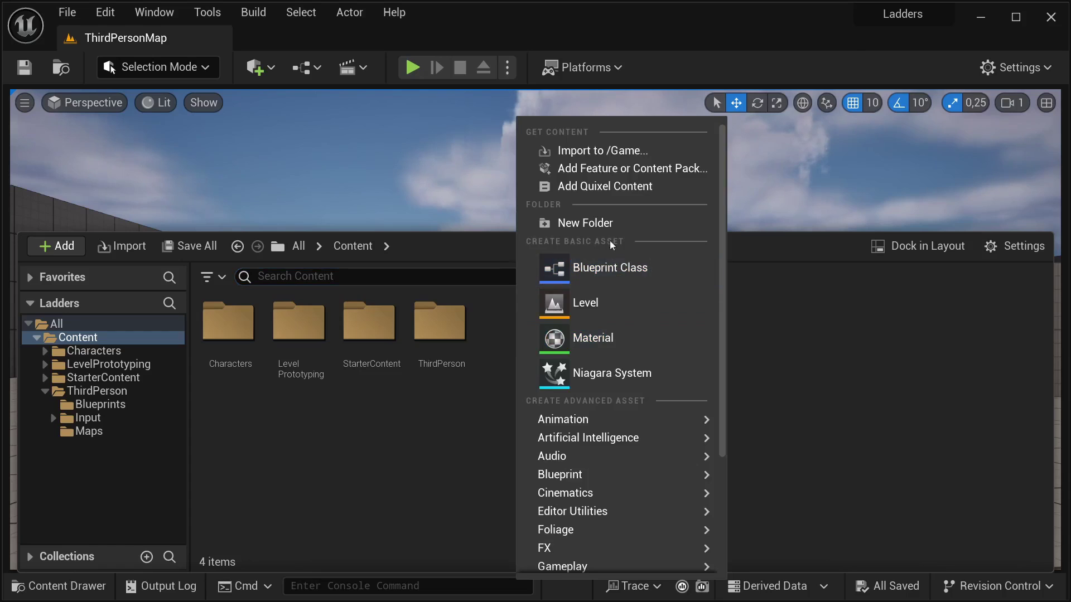
left_click(607, 265)
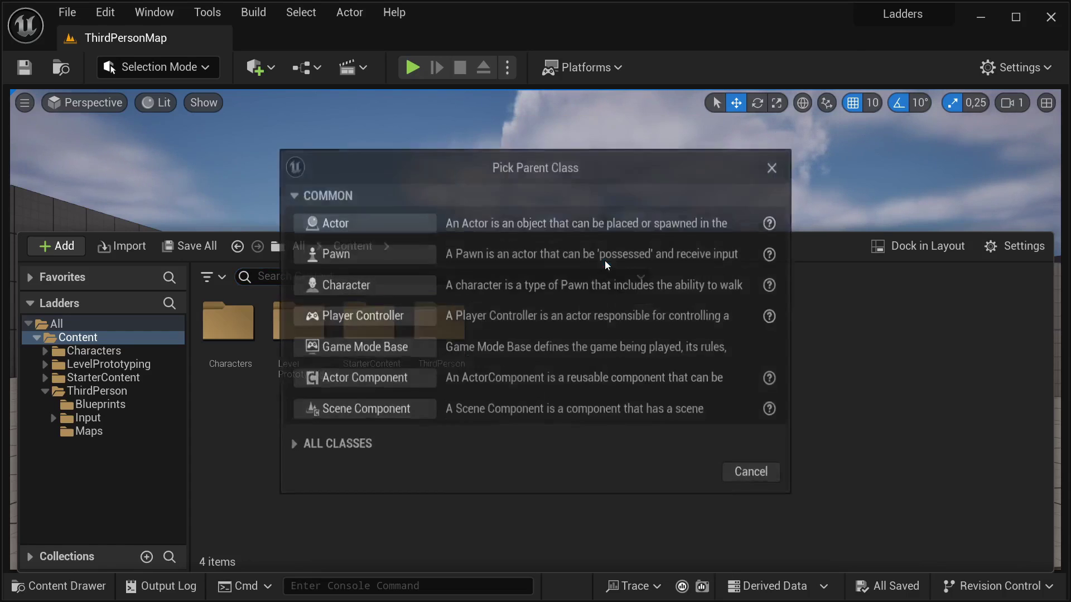
left_click(361, 220)
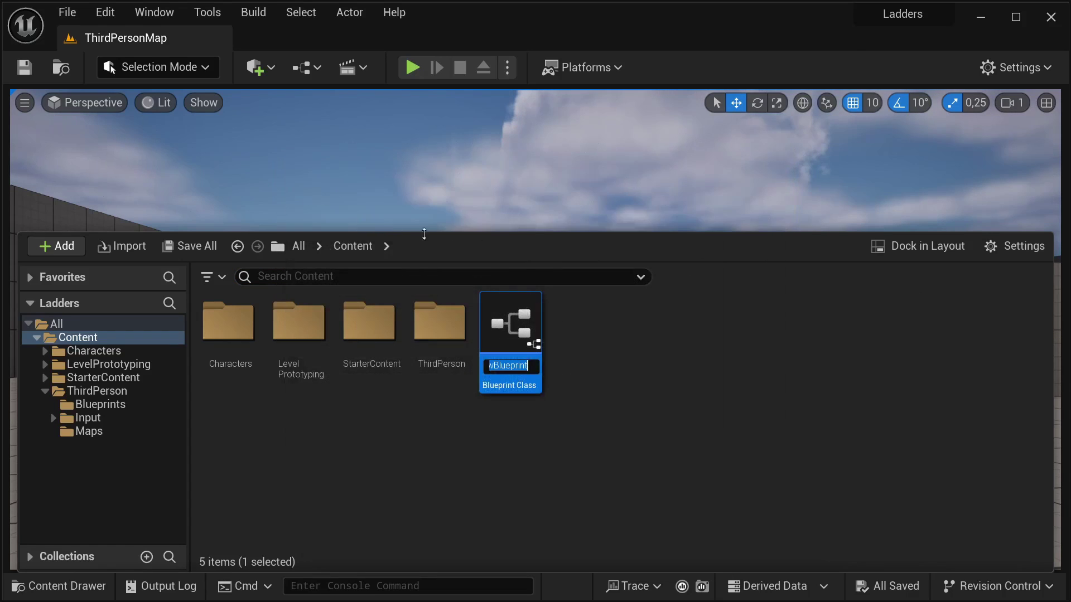
type("BP")
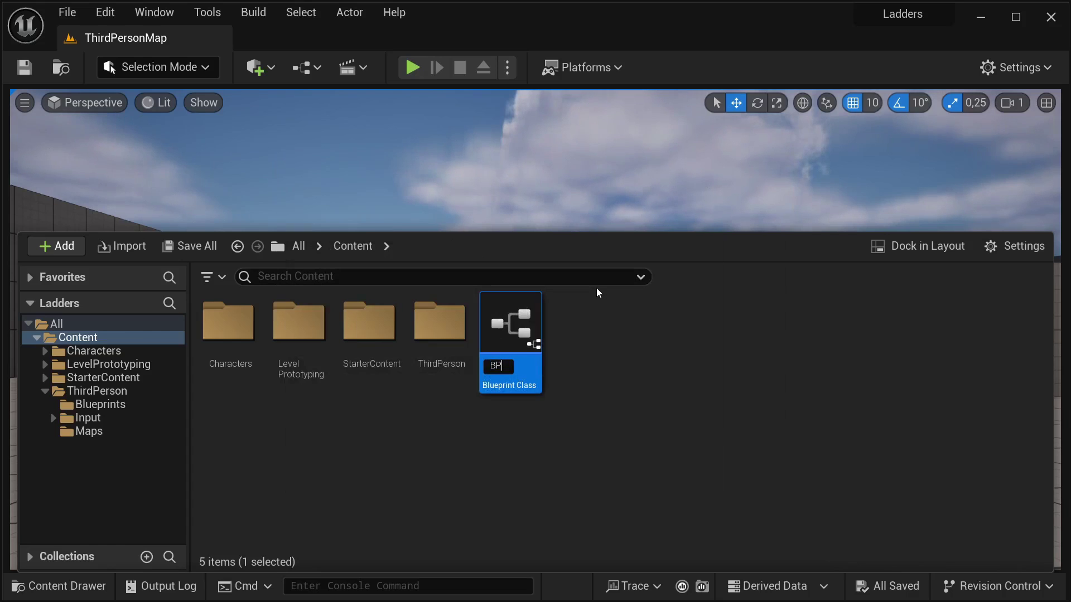
type("_Ladder")
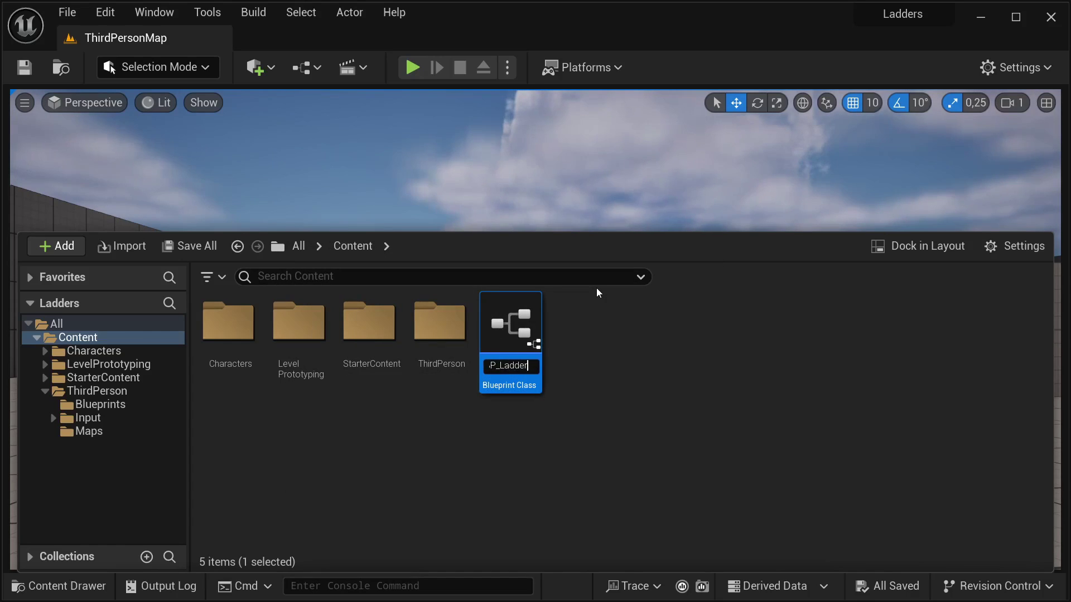
key("Return")
key("Return")
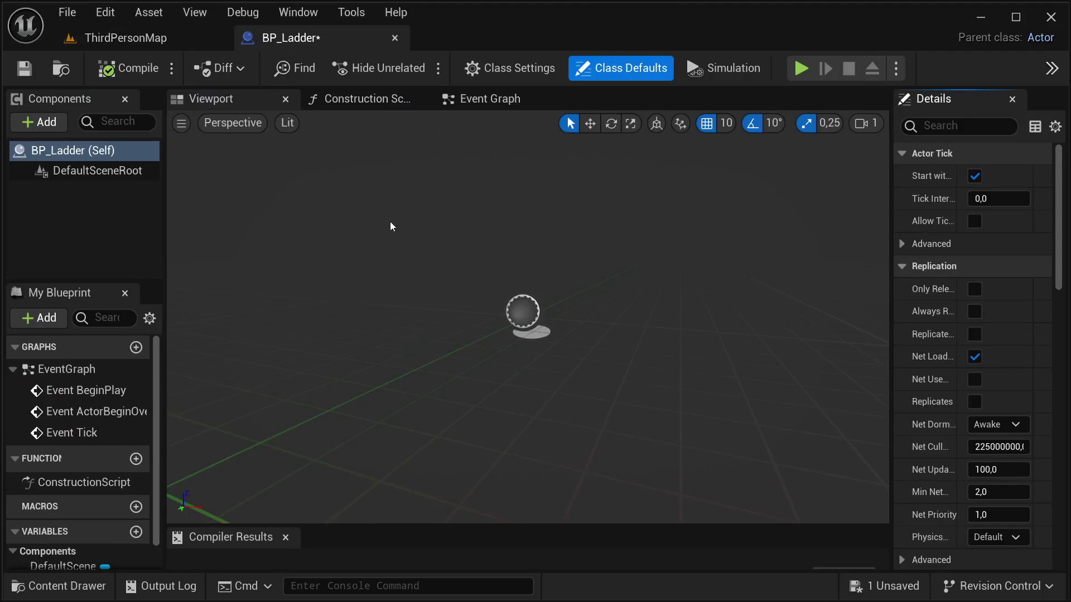
Add a Cube component under the default scene root, keeping its default name
left_click(42, 123)
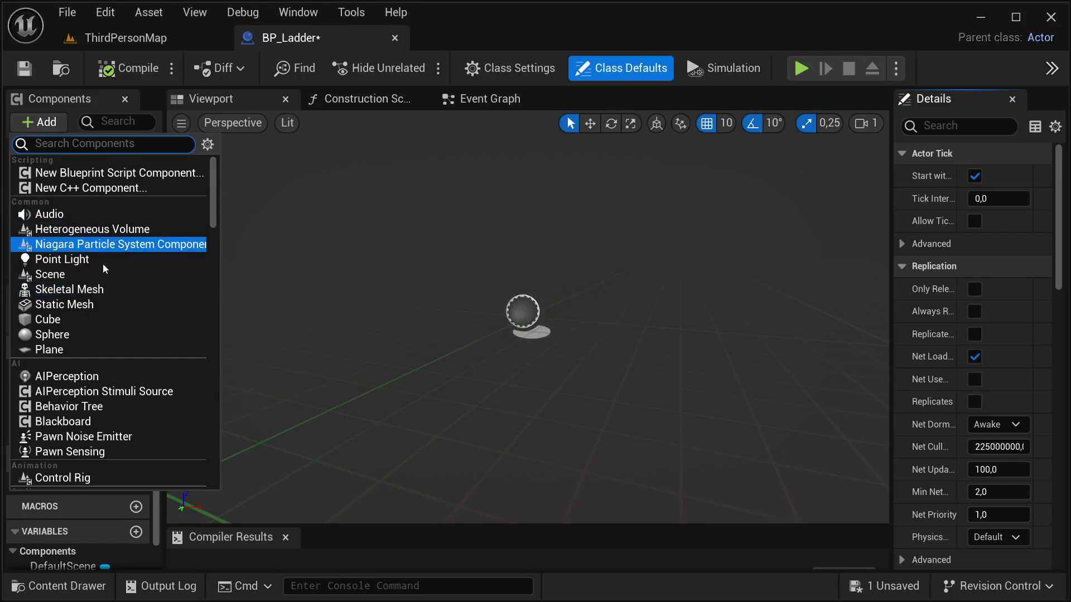
left_click(73, 319)
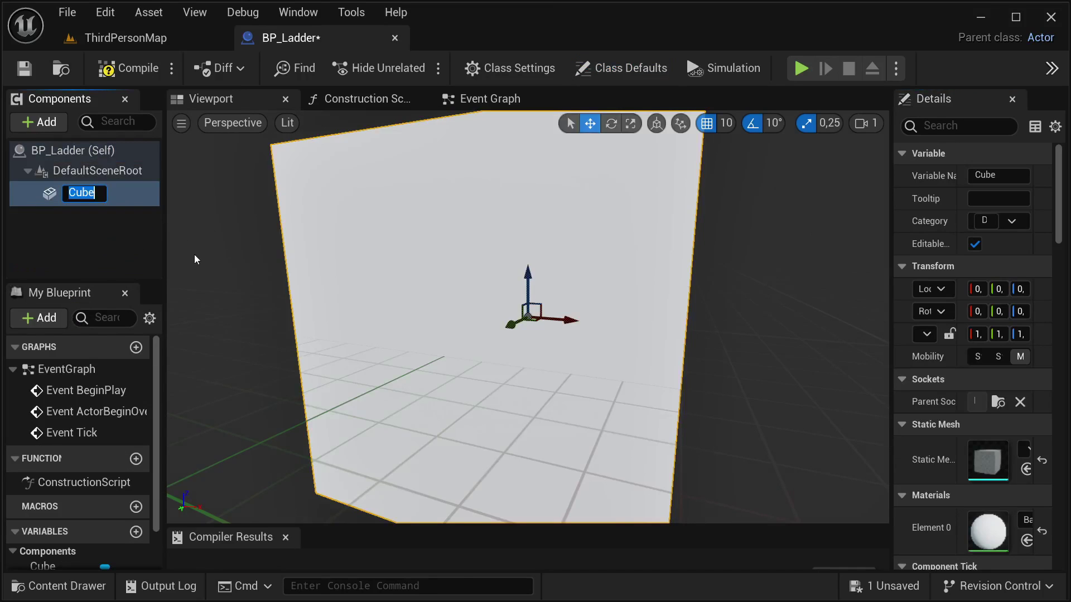
left_click(104, 225)
left_click(83, 192)
scroll(332, 275, "down", 5)
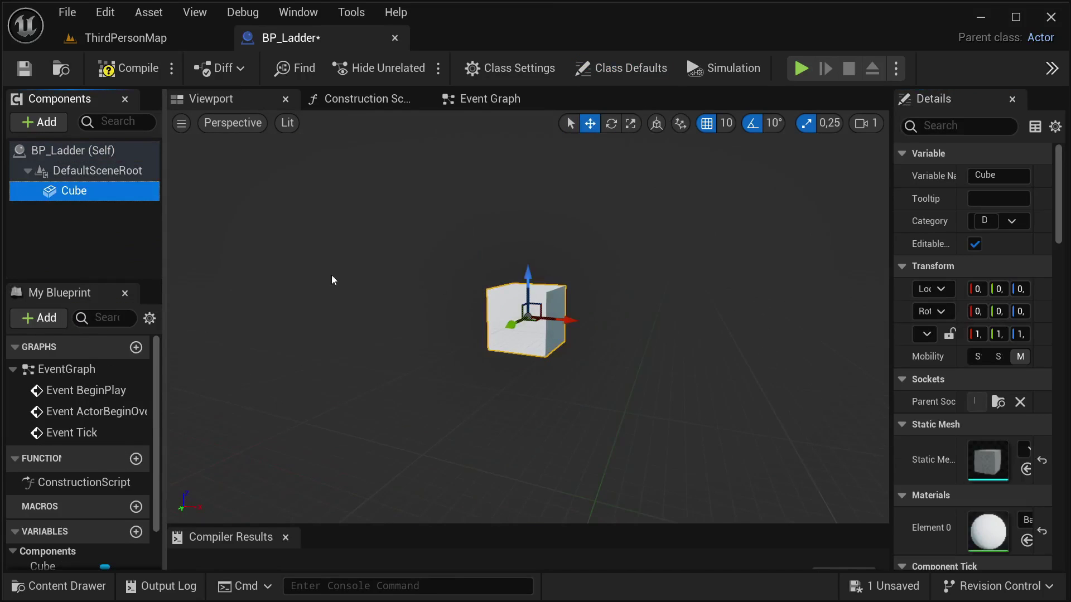
Scale the cube into a tall, narrow square post with a Z scale of about 6
left_click(631, 123)
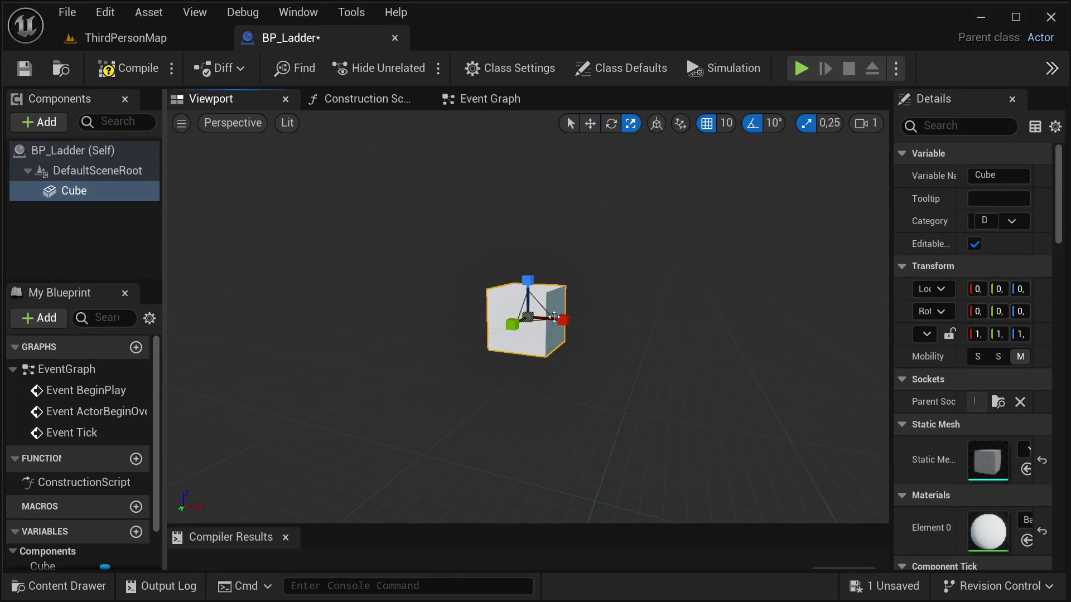
left_click_drag(562, 319, 534, 395)
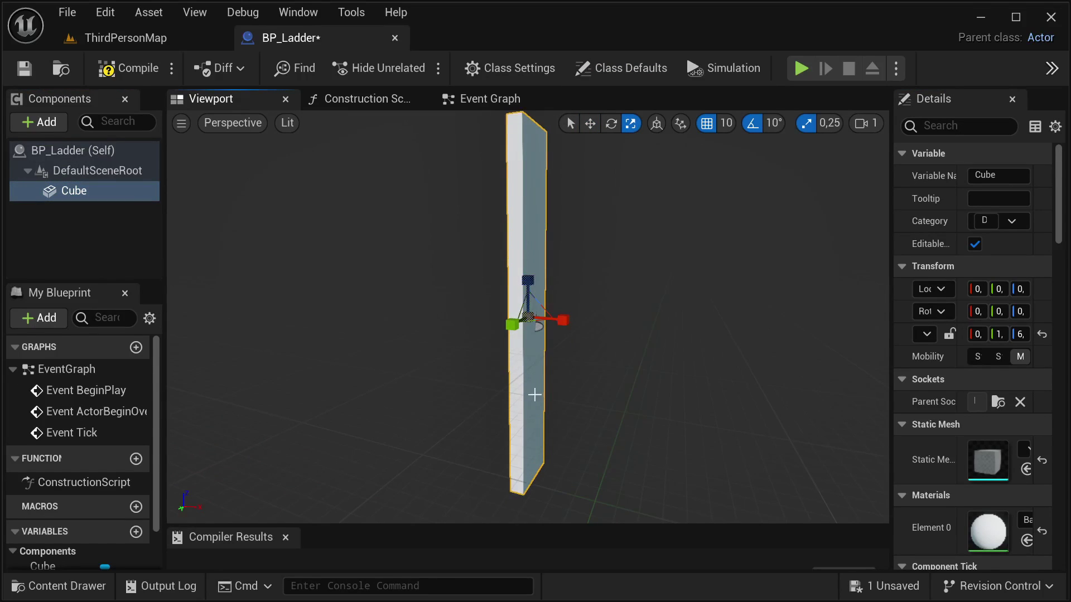
left_click_drag(512, 324, 515, 326)
Move the post up along Z until its base sits at the scene root
left_click(590, 124)
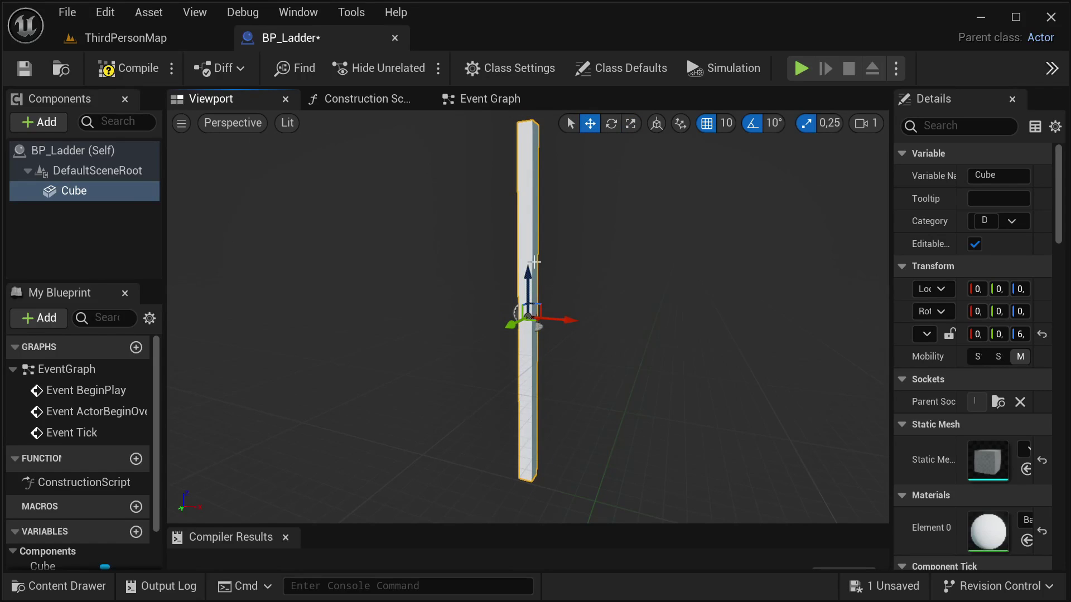
right_click_drag(526, 275, 538, 275)
left_click_drag(518, 276, 518, 121)
mouse_move(527, 132)
right_mouse_down()
mouse_move(542, 67)
mouse_move(510, 137)
right_mouse_up()
right_click_drag(548, 184, 574, 136)
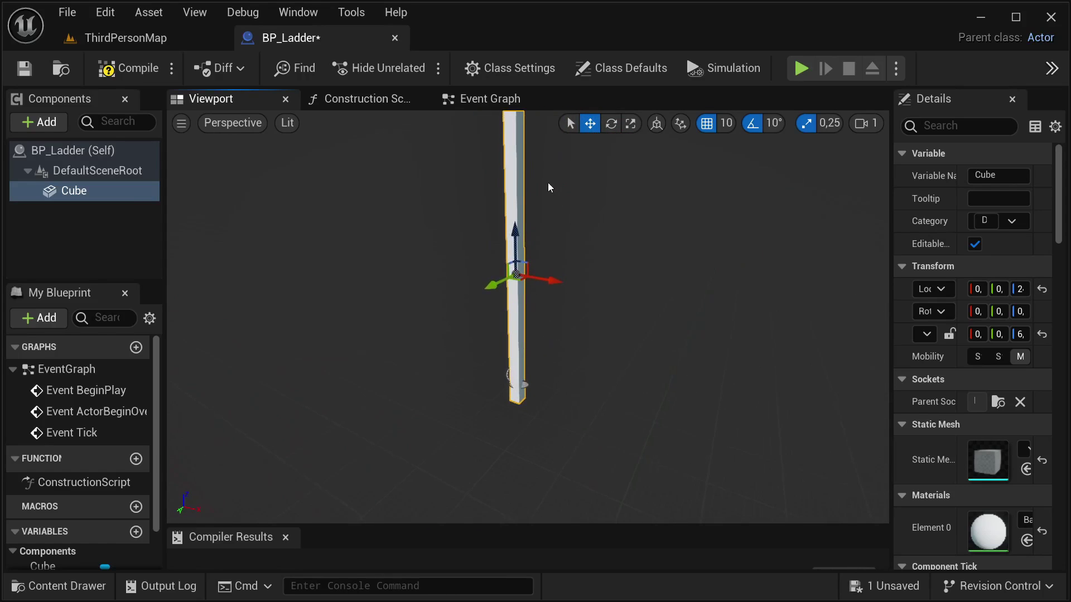
left_click_drag(512, 232, 522, 213)
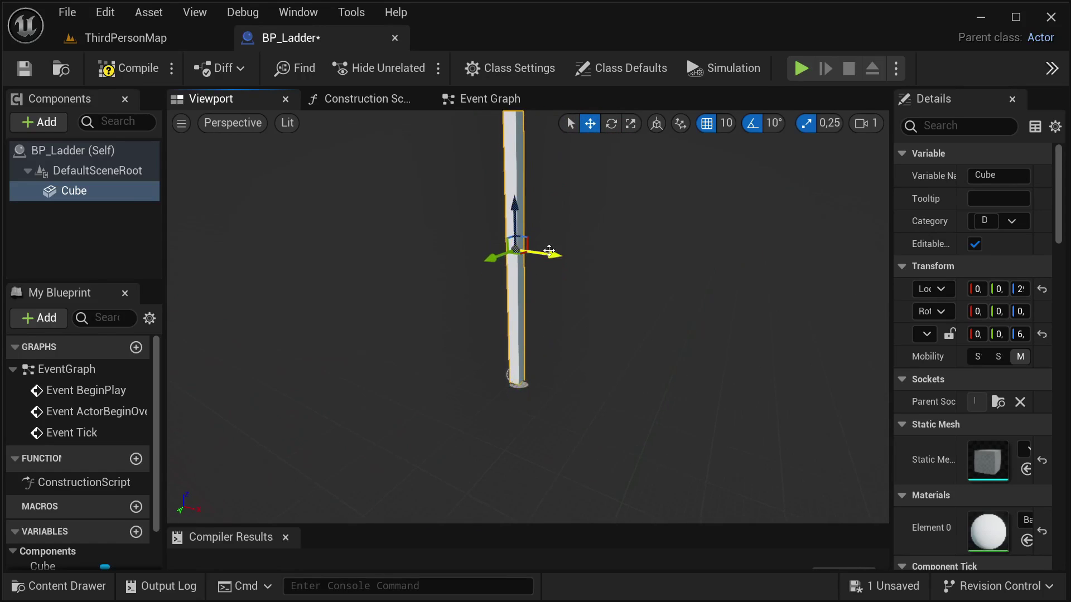
Shift the post along X to one side of the root and place a duplicate opposite it as the second ladder rail
left_click_drag(550, 251, 527, 246)
right_click_drag(533, 246, 548, 255)
left_click_drag(532, 252, 612, 258)
mouse_move(612, 258)
right_mouse_down()
mouse_move(618, 228)
mouse_move(619, 245)
right_mouse_up()
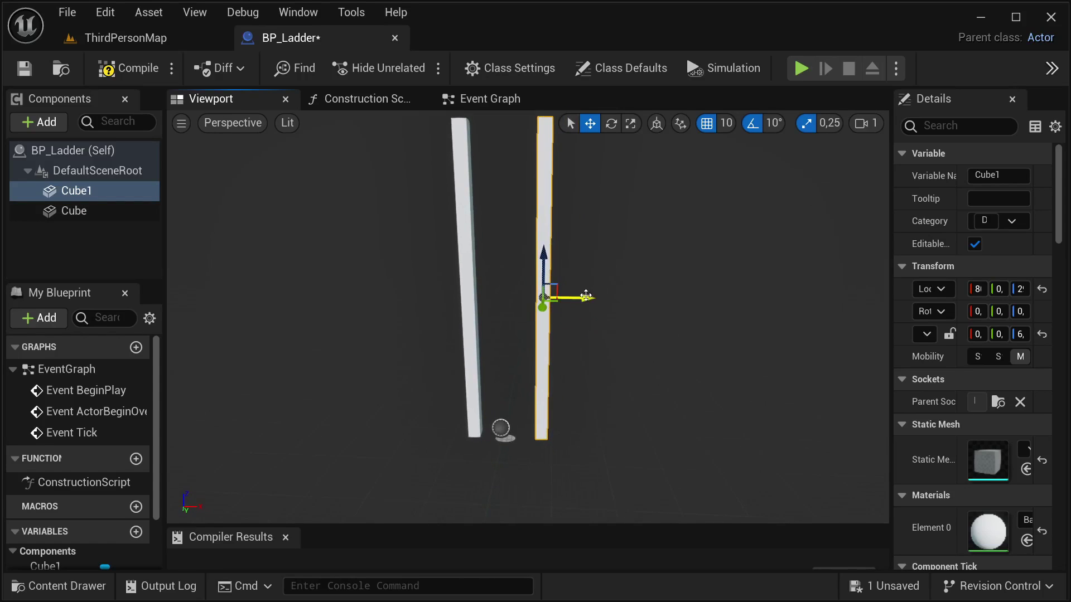
left_click_drag(585, 295, 580, 297)
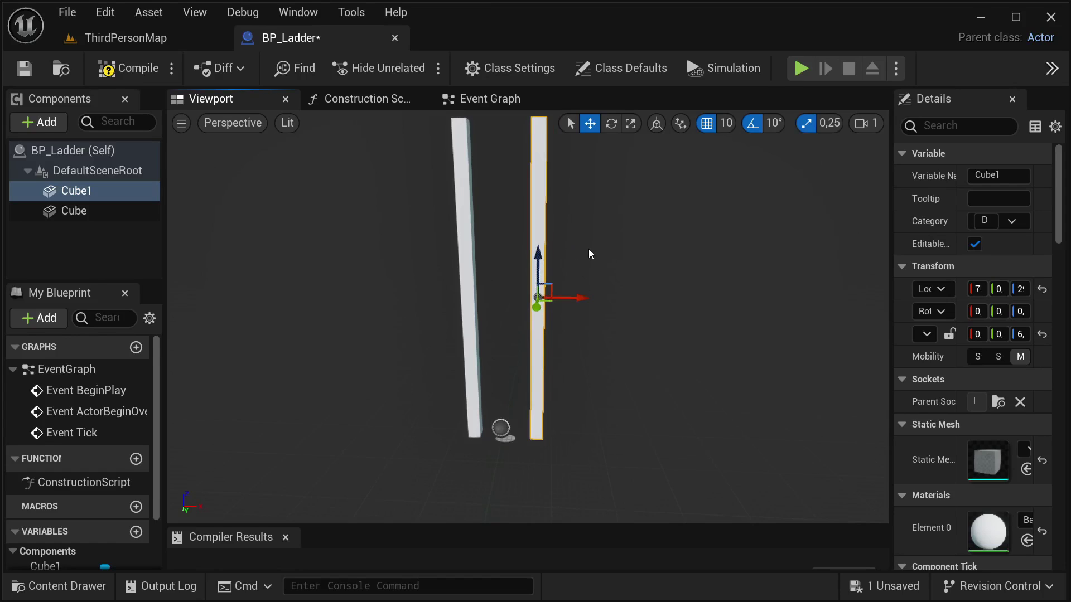
Duplicate the second rail, centre the copy between the rails and rotate it 90° to make a horizontal rung
key("ctrl+d")
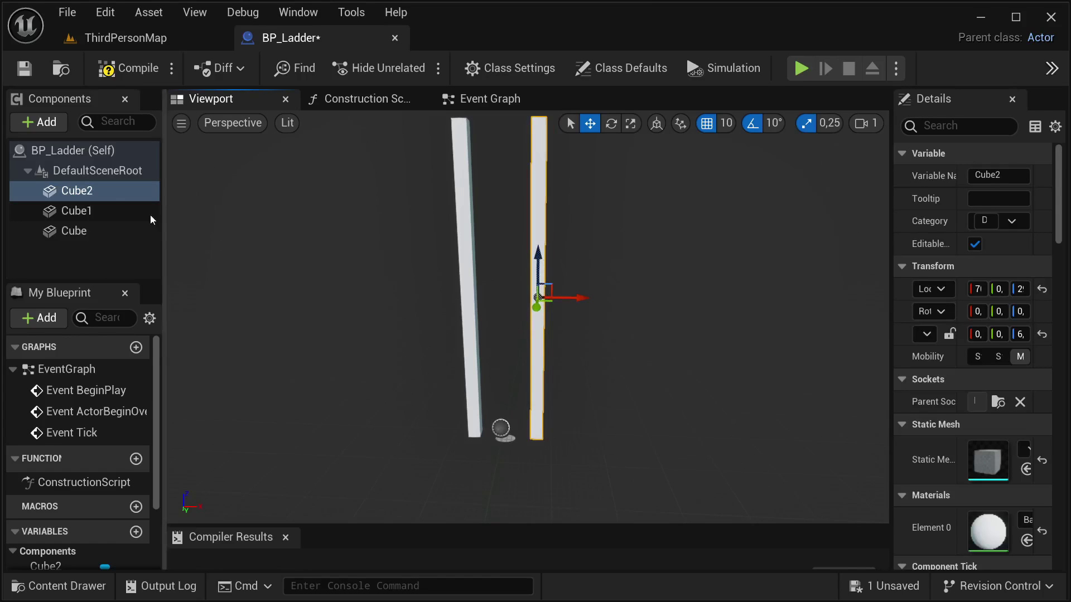
left_click_drag(579, 298, 570, 318)
left_click(611, 123)
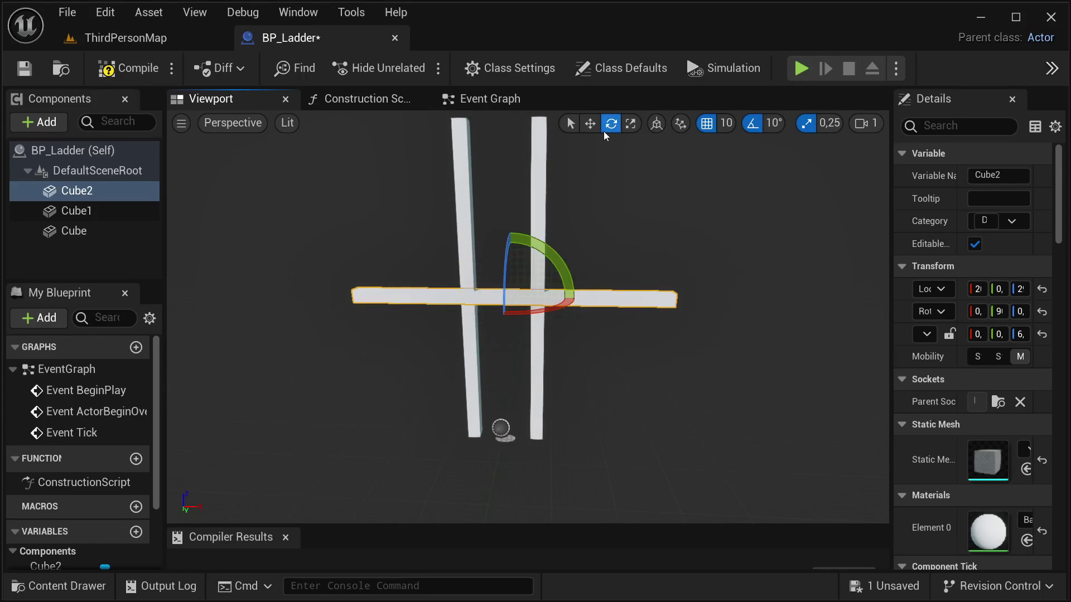
Shorten the rung to span the two rails, centre it between them and lower it to near their base
left_click(630, 124)
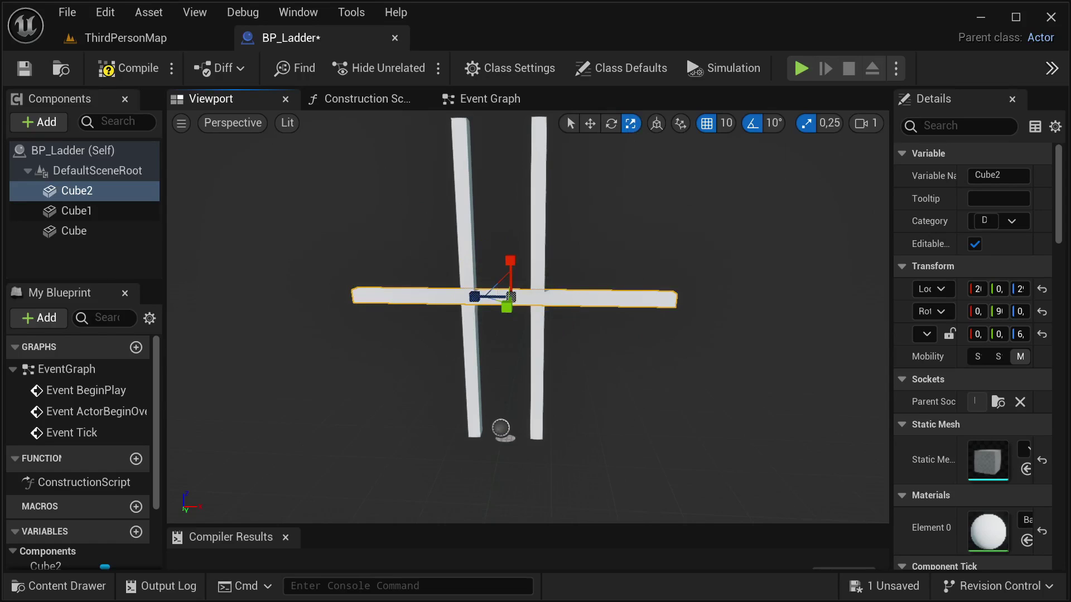
right_click_drag(486, 312, 494, 351)
mouse_move(476, 303)
left_mouse_down()
mouse_move(516, 305)
mouse_move(467, 305)
left_mouse_up()
key("w")
mouse_move(467, 305)
right_mouse_down()
mouse_move(485, 306)
mouse_move(502, 326)
mouse_move(447, 304)
right_mouse_up()
key("a")
key("w")
key("s")
key("d")
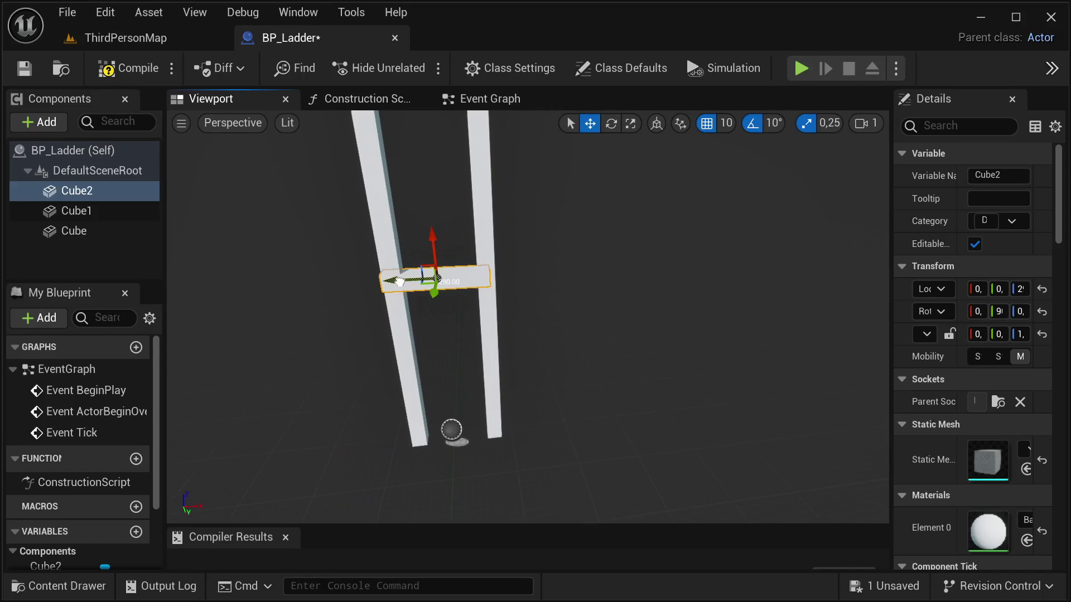
left_click_drag(399, 281, 428, 395)
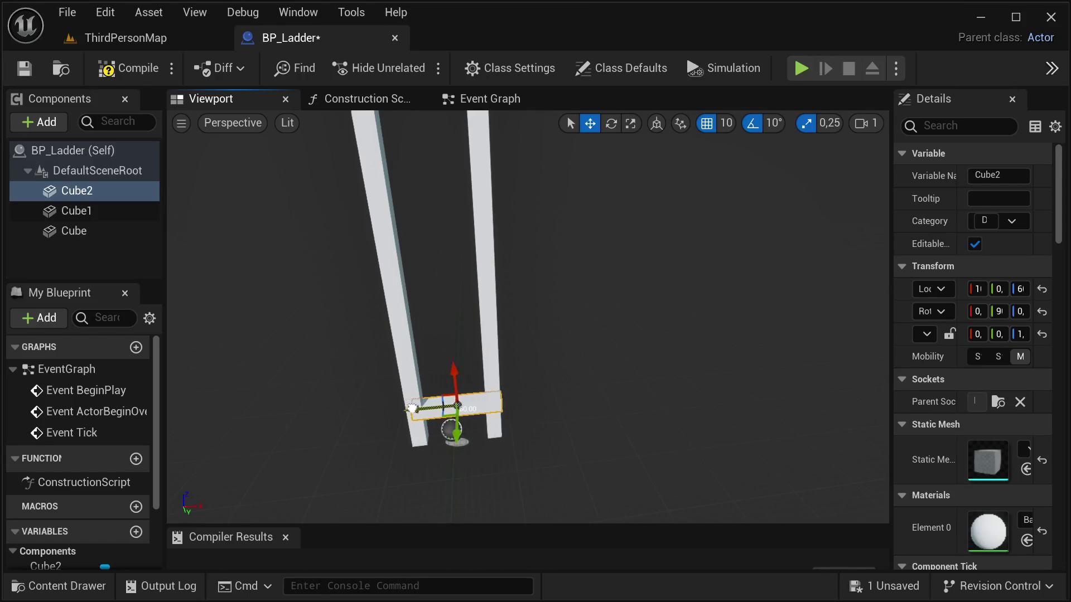
Move the Cube1 rail slightly outward along X to line up with the end of the rung
left_click(495, 364)
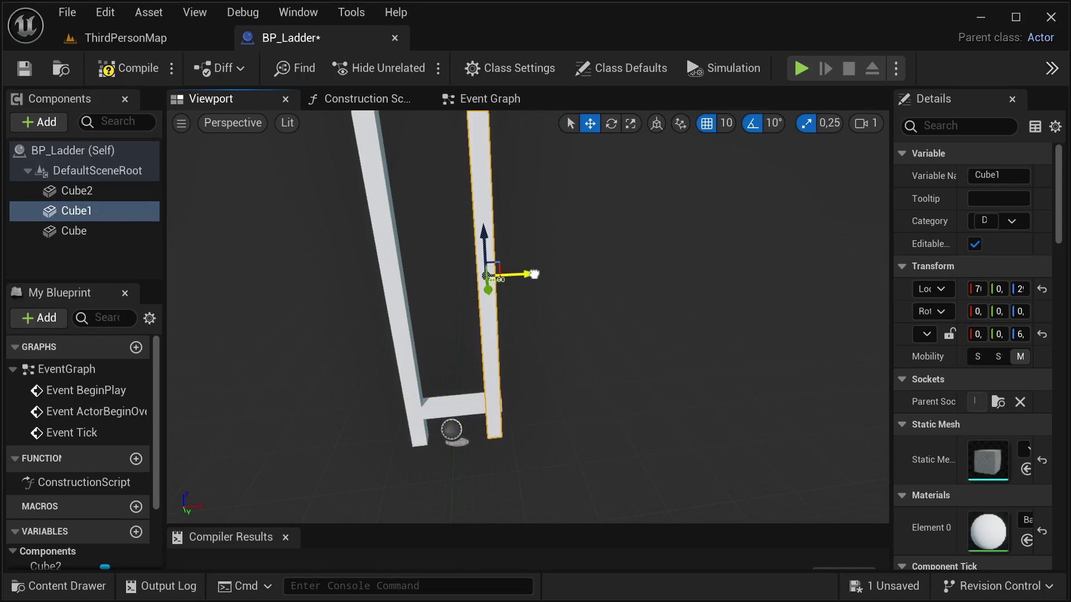
left_click_drag(534, 274, 536, 274)
right_click_drag(459, 402, 440, 421)
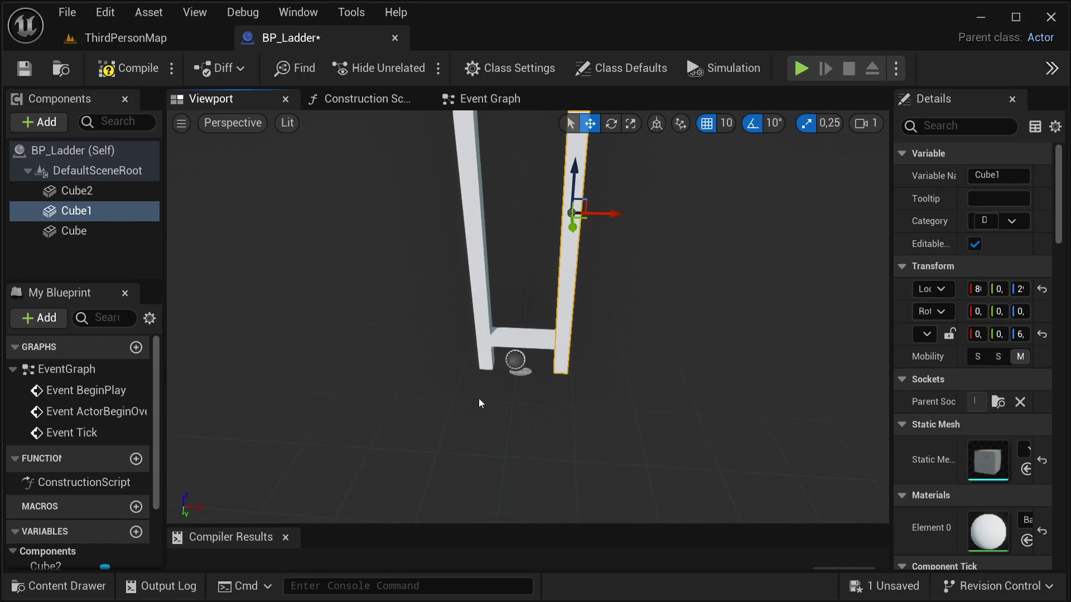
Duplicate the bottom rung, raise the copy above it as the second rung, and compile the Blueprint
left_click(531, 345)
key("ctrl+d")
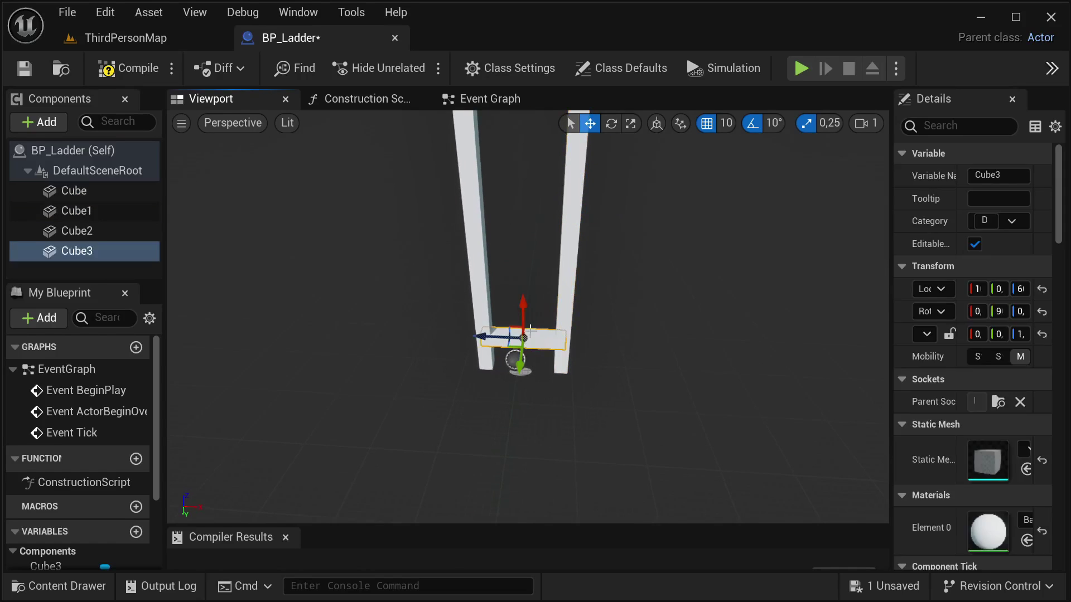
left_click_drag(522, 308, 525, 262)
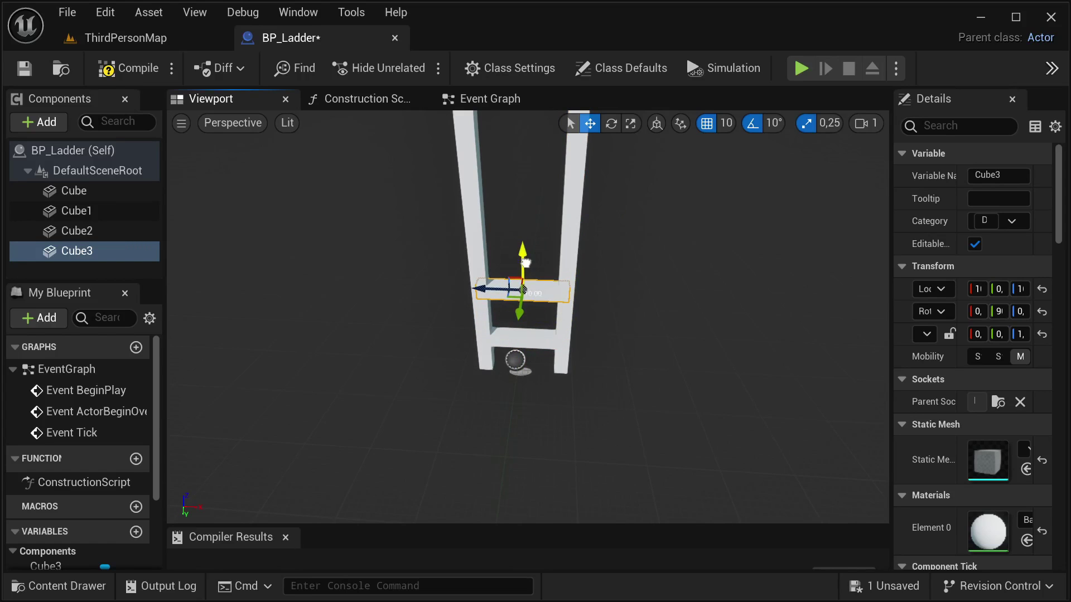
mouse_move(525, 262)
right_mouse_down()
mouse_move(500, 296)
mouse_move(483, 289)
mouse_move(510, 249)
right_mouse_up()
key("w")
key("w")
key("s")
left_click(133, 67)
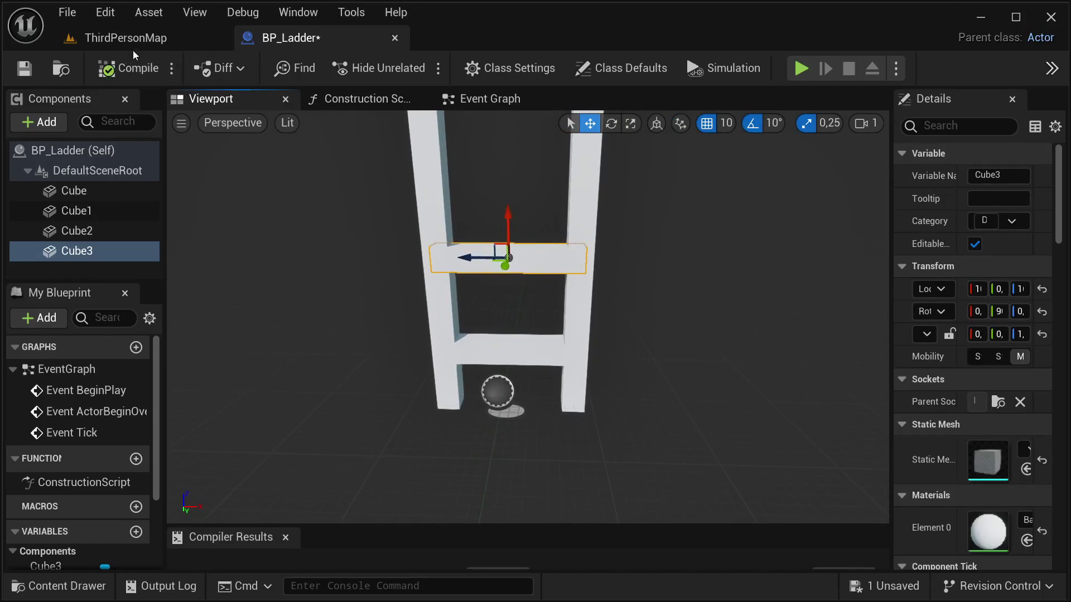
Place a BP_Ladder instance on the floor of the ThirdPersonMap level and check its proportions
left_click(127, 37)
left_click(62, 586)
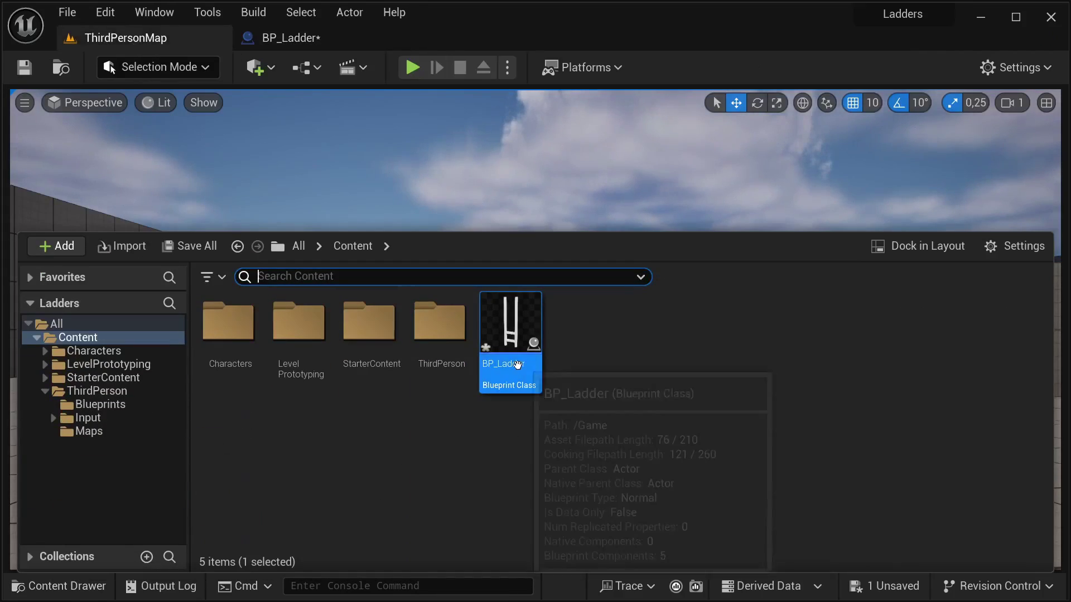
left_click_drag(509, 356, 602, 544)
key("d")
right_click_drag(535, 335, 450, 385)
key("s")
right_click_drag(603, 557, 602, 552)
Return to the BP_Ladder Blueprint and lower the second rung slightly toward the bottom rung
left_click(290, 38)
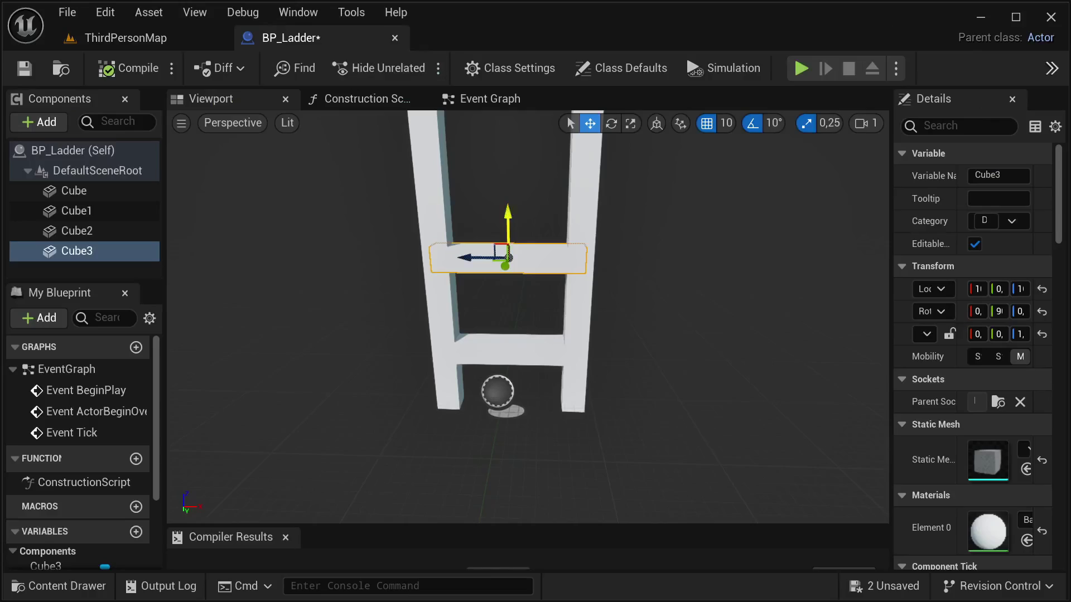
left_click_drag(509, 215, 510, 226)
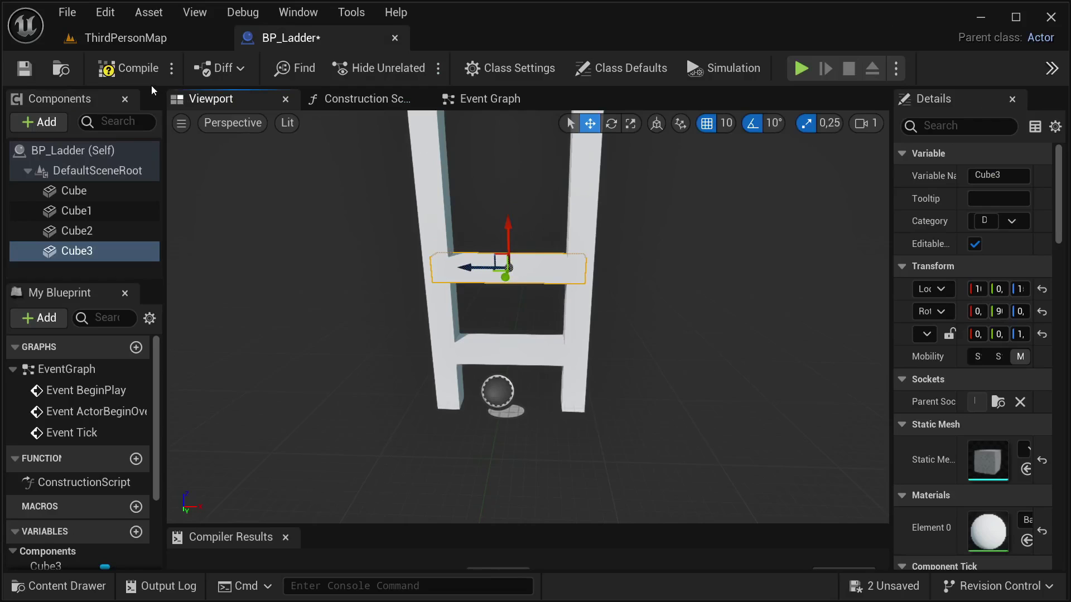
Check the rung spacing on the ladder in ThirdPersonMap, and lower the second rung slightly in the BP_Ladder Blueprint
left_click(124, 39)
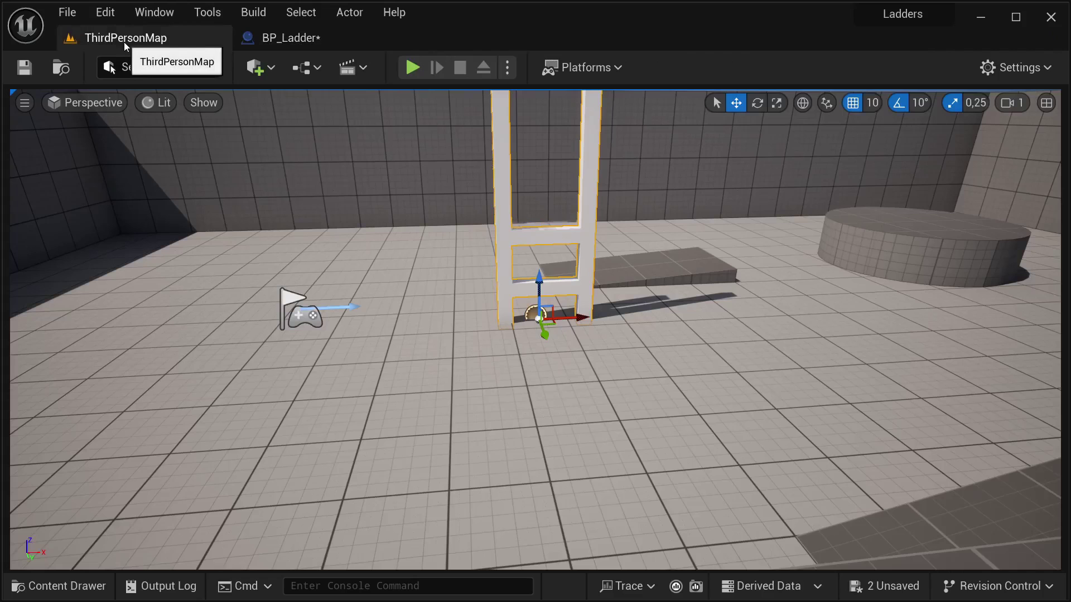
right_click_drag(475, 153, 475, 153)
left_click(290, 37)
right_click_drag(492, 242, 492, 242)
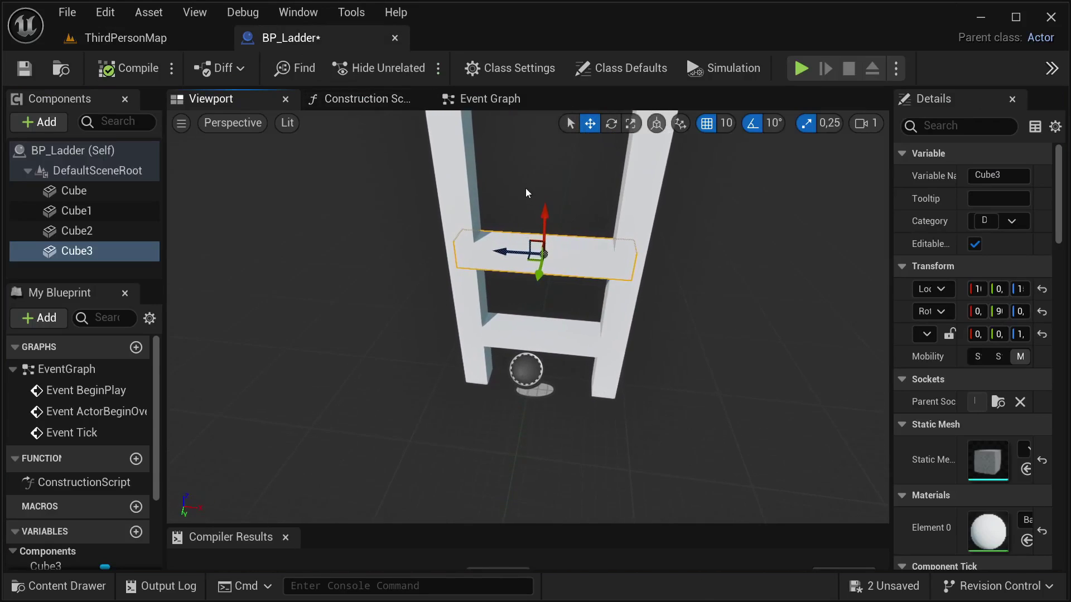
left_click_drag(541, 208, 543, 216)
right_click_drag(543, 216, 543, 216)
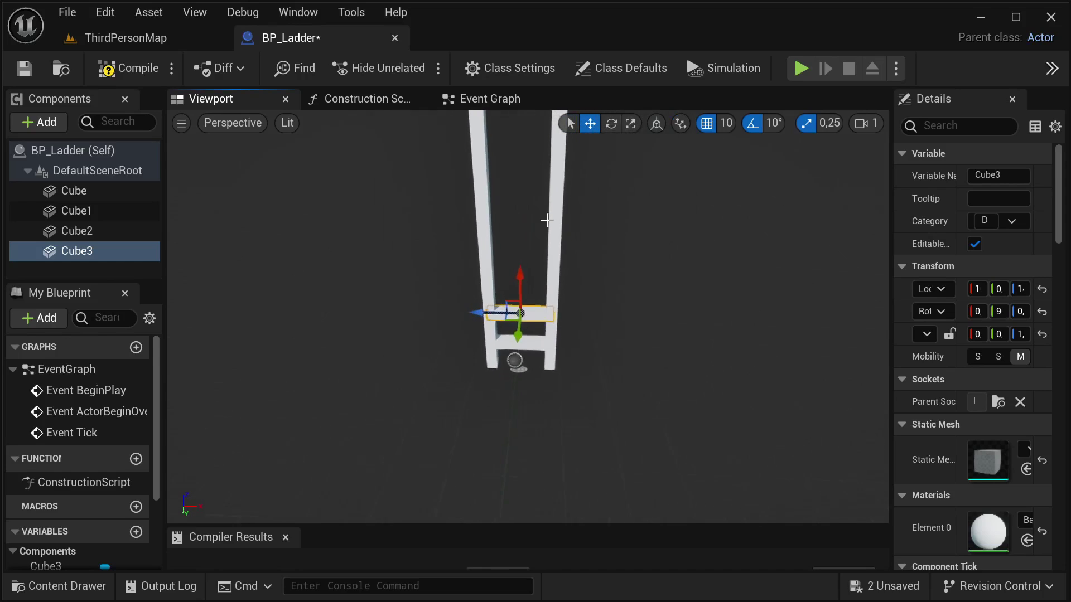
Duplicate the second rung into three more rungs, spaced evenly above it between the rails
key("ctrl+d")
left_click_drag(523, 277, 521, 163)
key("w")
mouse_move(521, 361)
right_mouse_down()
mouse_move(517, 401)
mouse_move(521, 361)
right_mouse_up()
key("s")
Duplicate the five rungs Cube2 to Cube6 together and raise the copies to continue the ladder upward with the same spacing
left_click(509, 386)
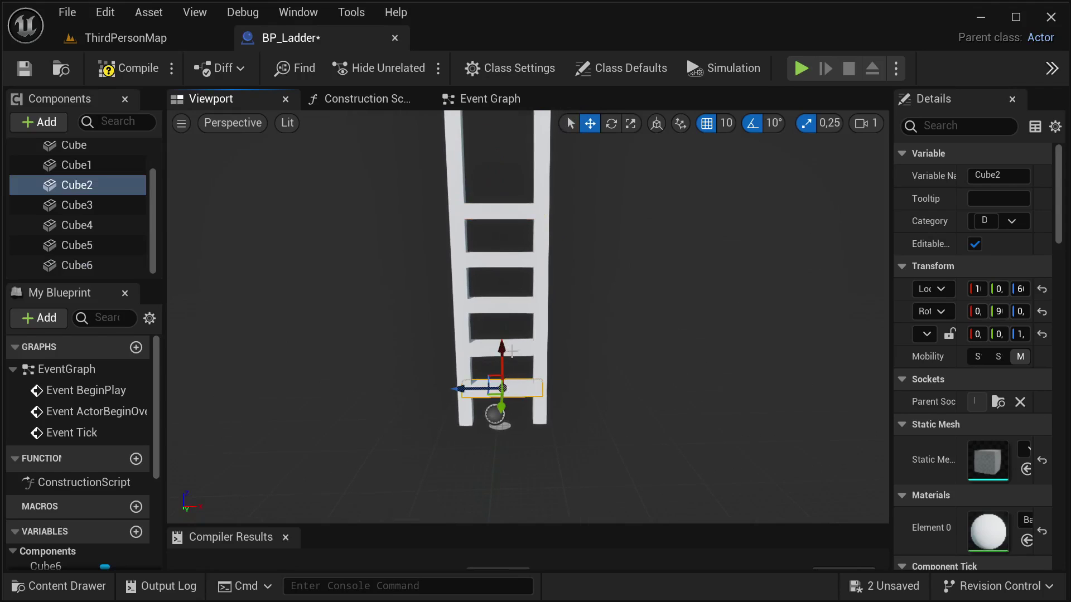
left_click(517, 340, "ctrl")
left_click(516, 305, "ctrl")
left_click(510, 252, "ctrl")
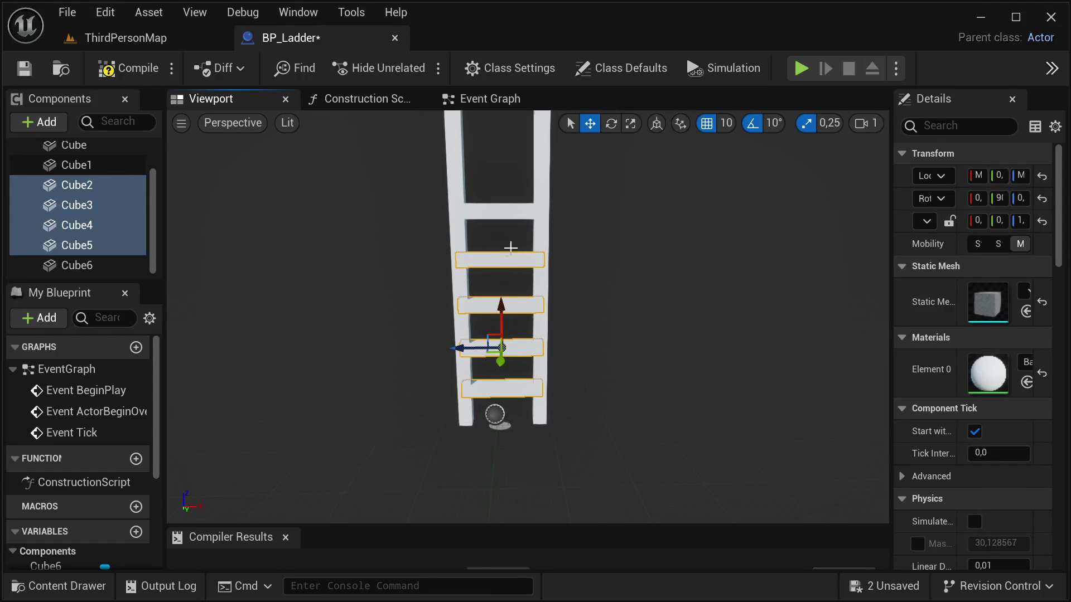
left_click(506, 209, "ctrl")
key("ctrl+d")
key("s")
right_click_drag(506, 209, 503, 179)
left_click_drag(557, 314, 557, 174)
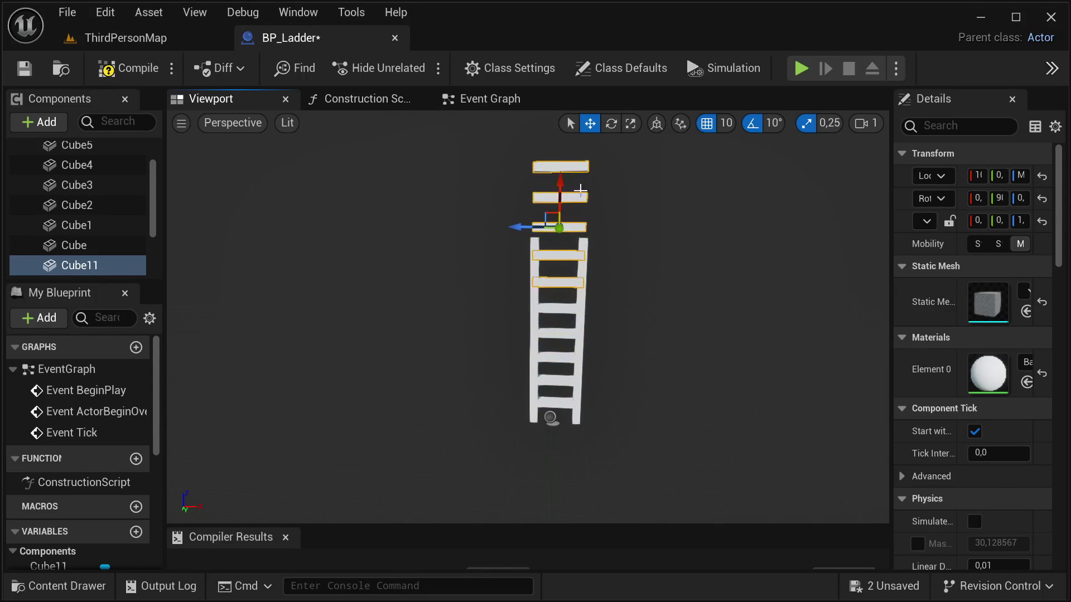
Delete the two highest duplicated rungs, keeping the one just above the rails
mouse_move(627, 207)
right_mouse_down()
mouse_move(635, 184)
mouse_move(633, 264)
mouse_move(635, 200)
mouse_move(625, 206)
right_mouse_up()
key("w")
key("w")
key("s")
key("d")
right_click_drag(550, 219, 502, 180)
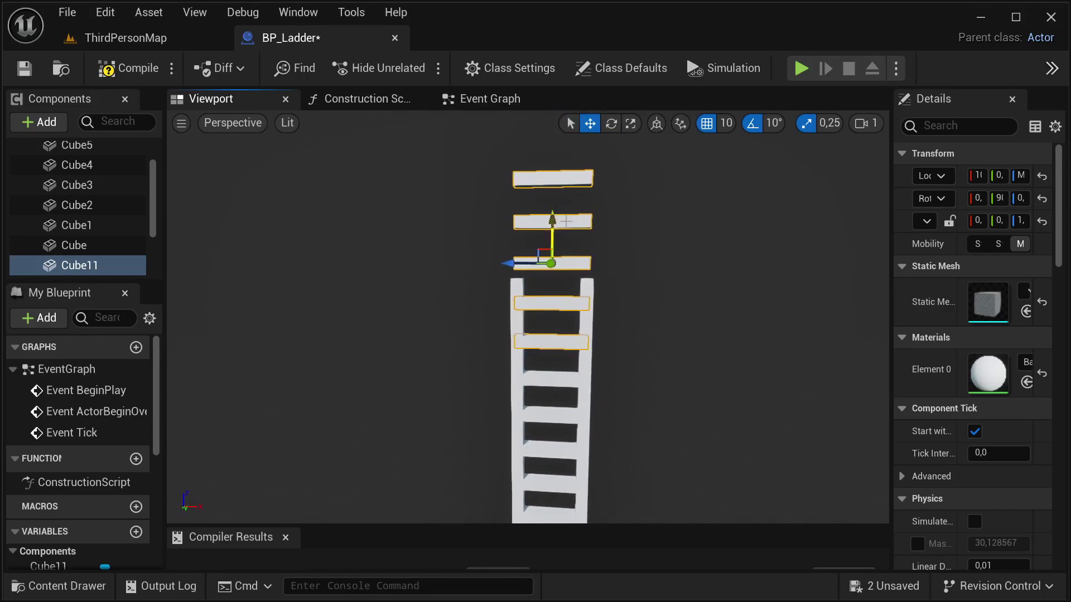
left_click(577, 224)
key("Delete")
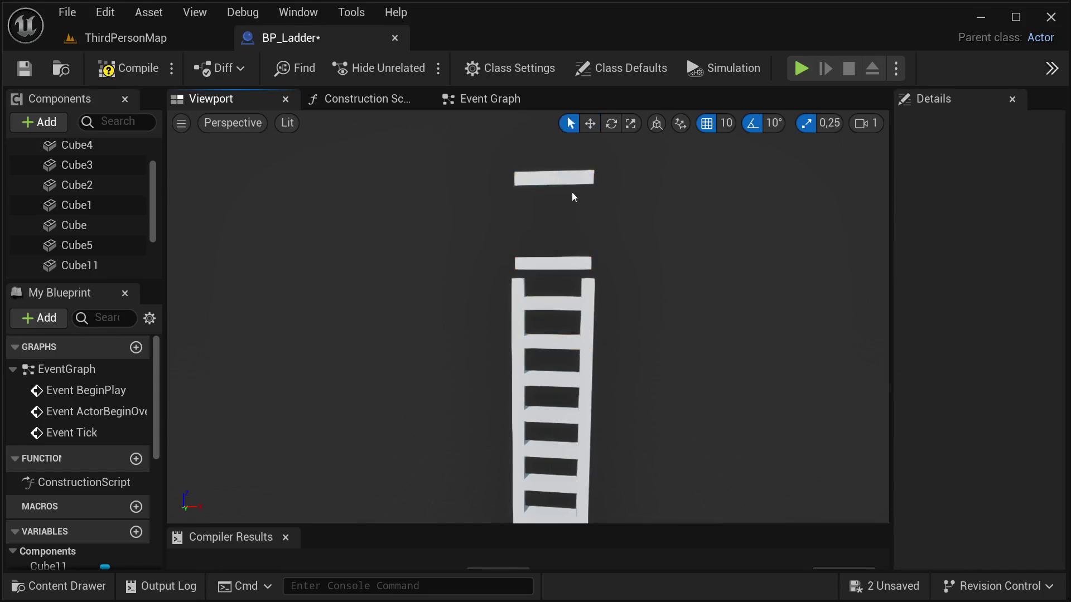
left_click(565, 172)
key("Delete")
Lengthen the Cube and Cube1 rails along Z and raise them together to meet the top rung
left_click(523, 287)
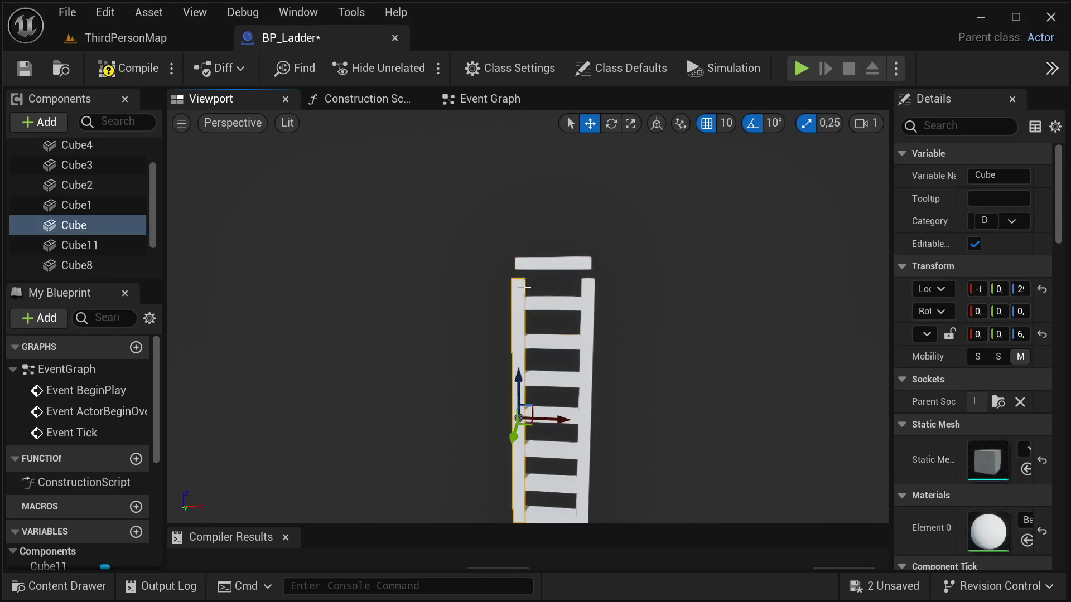
left_click(589, 290, "ctrl")
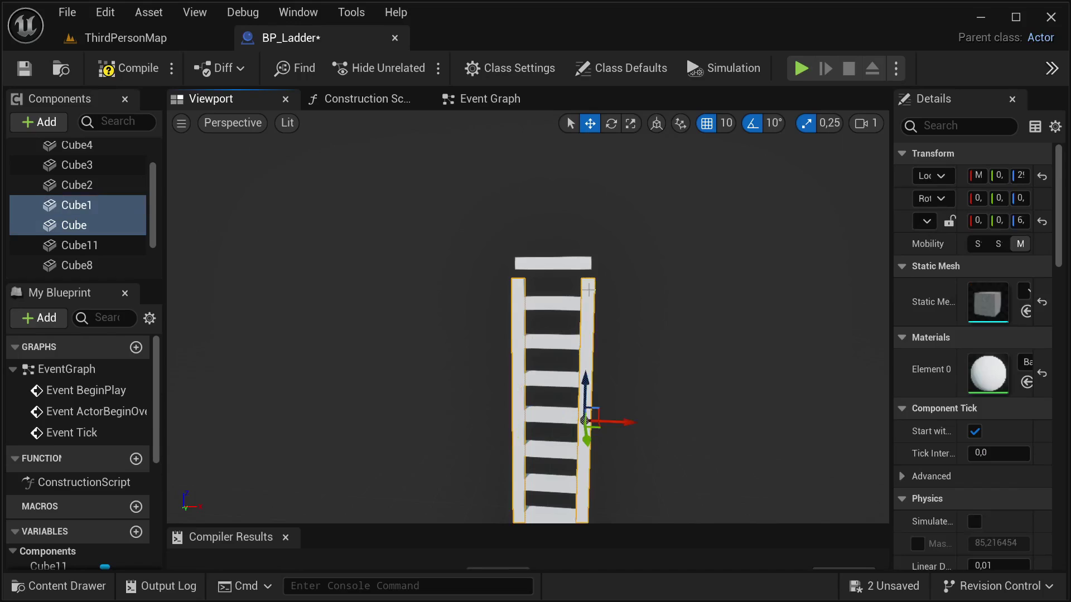
left_click(630, 123)
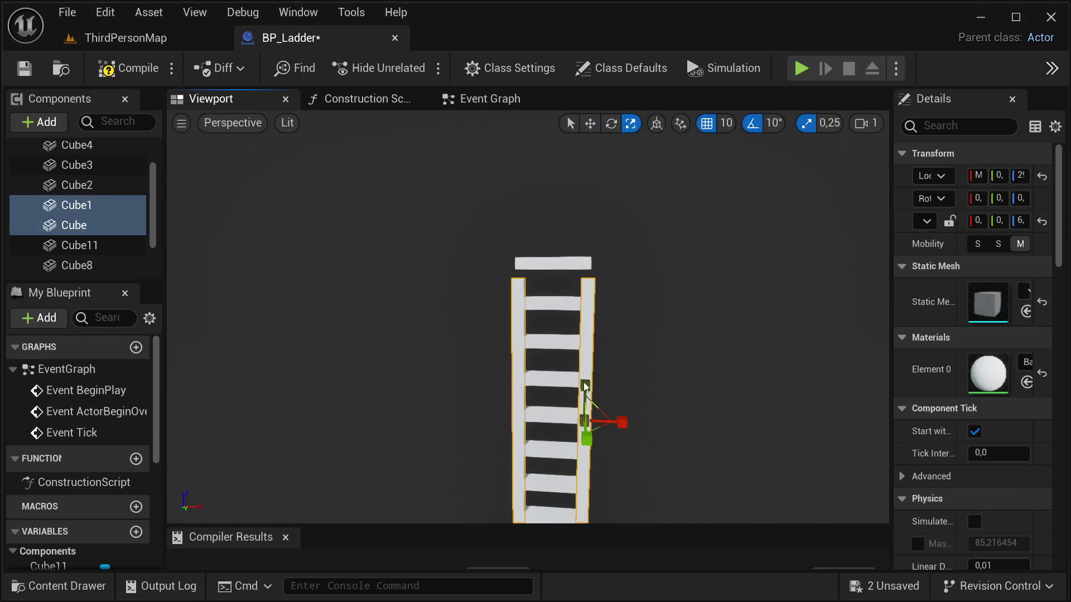
key("w")
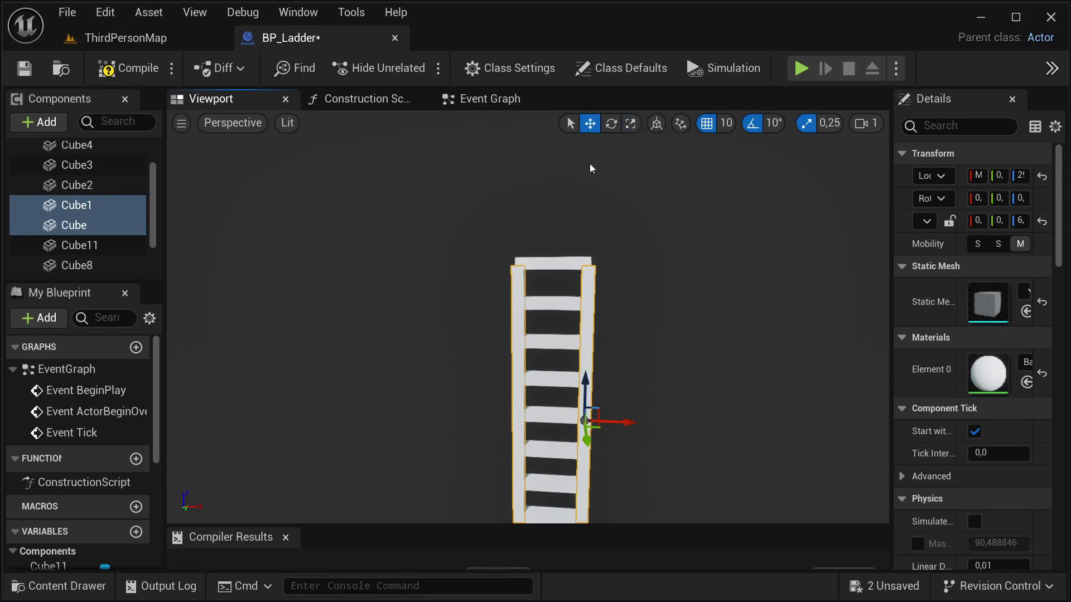
left_click_drag(589, 379, 589, 371)
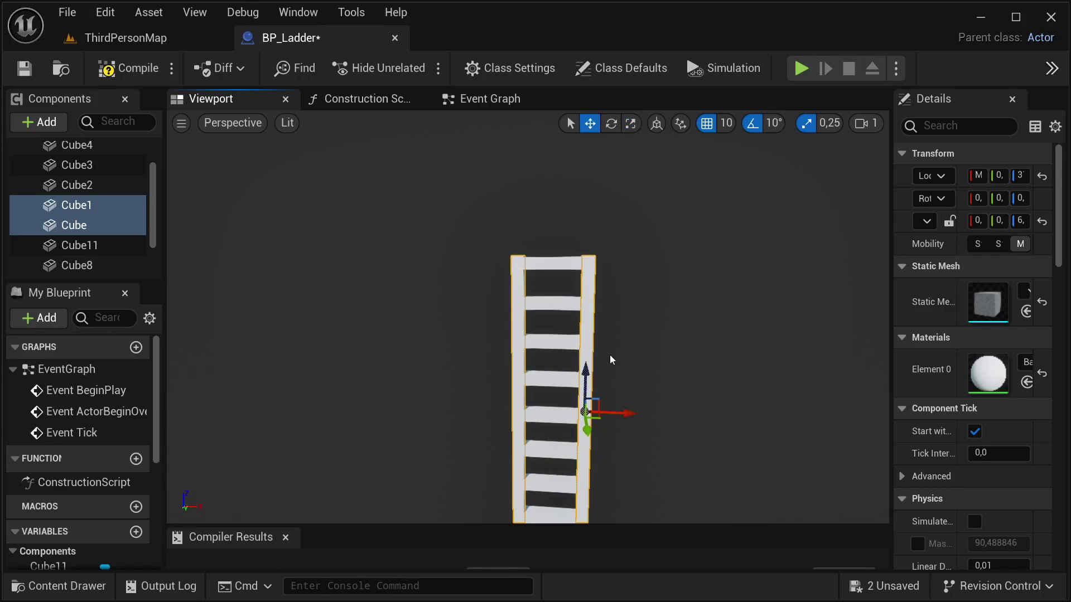
right_click_drag(598, 350, 607, 391)
key("w")
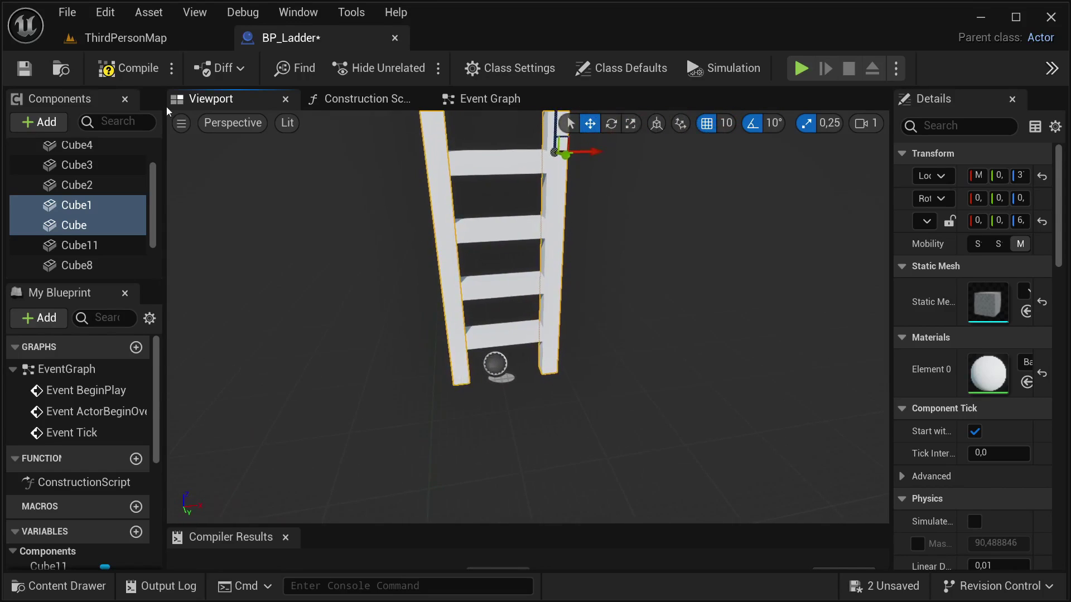
Compile and save BP_Ladder, and inspect the finished ladder in the ThirdPersonMap level
left_click(128, 68)
left_click(24, 68)
left_click(128, 38)
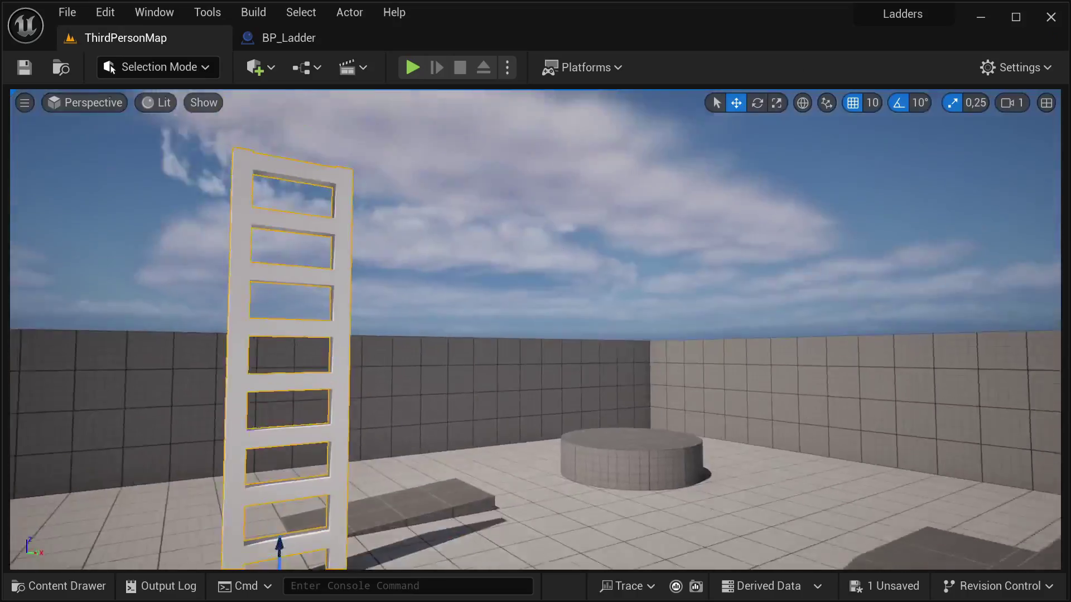
key("s")
mouse_move(535, 329)
right_mouse_down()
mouse_move(491, 316)
mouse_move(519, 279)
mouse_move(530, 379)
mouse_move(574, 340)
mouse_move(550, 329)
right_mouse_up()
key("w")
key("a")
Add a Box Collision component to the BP_Ladder Blueprint, keeping the name Box
left_click(289, 38)
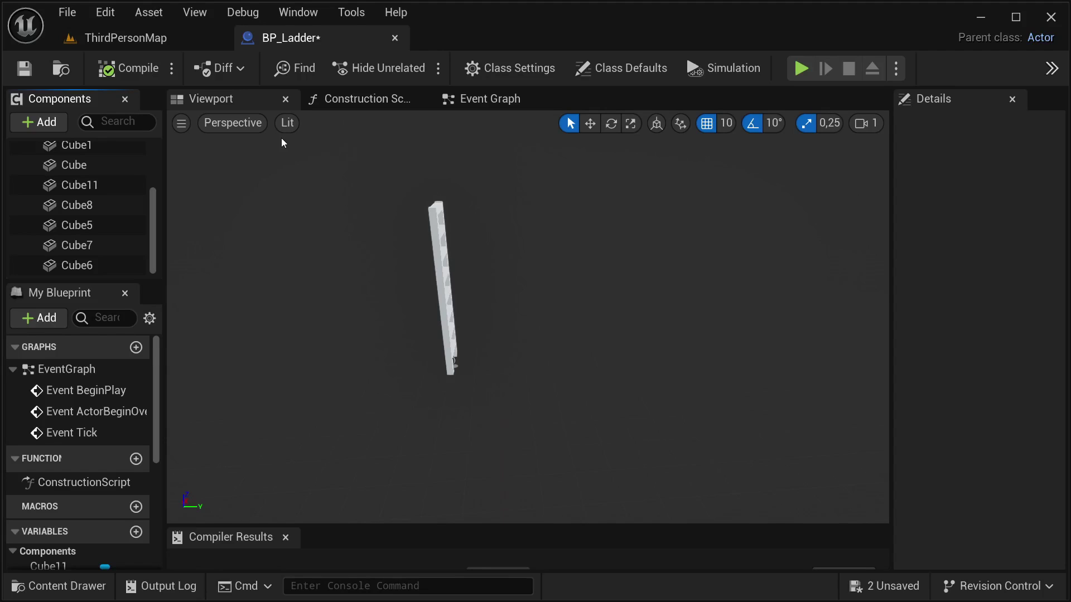
left_click(63, 122)
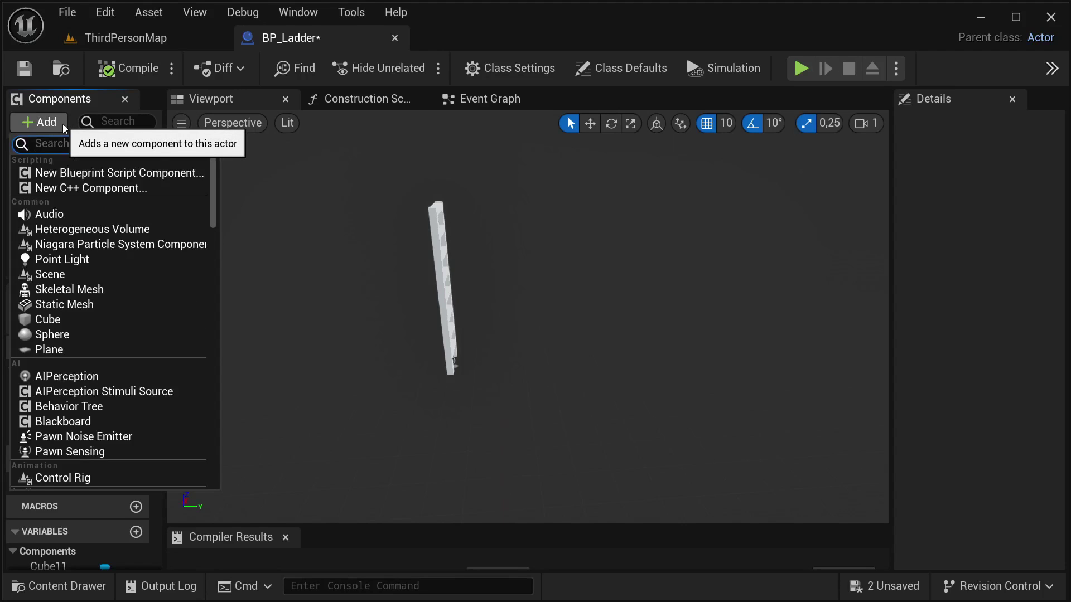
type("box col")
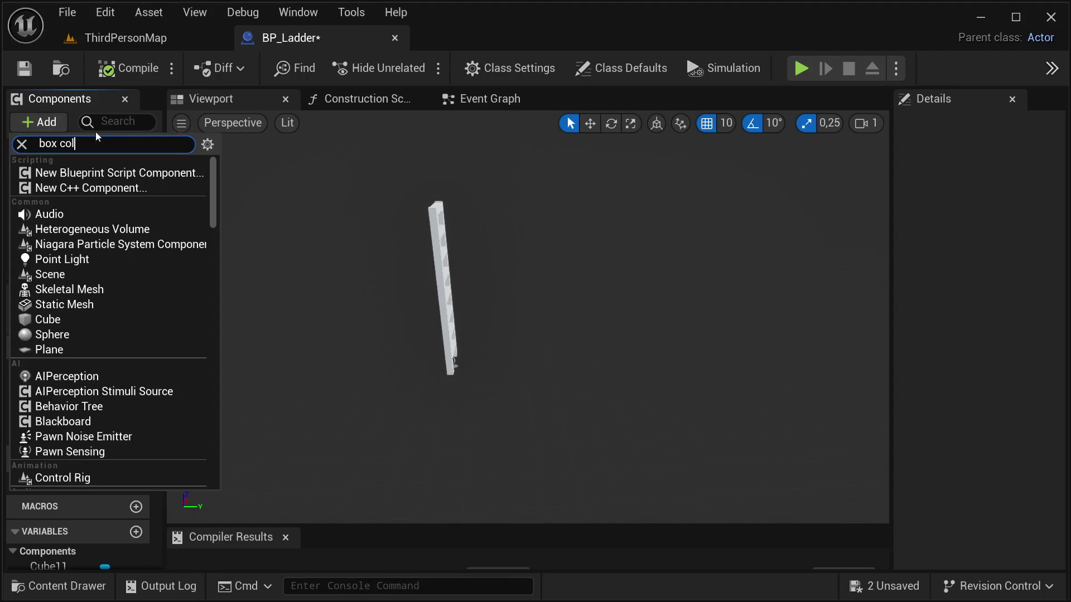
type("l")
left_click(84, 173)
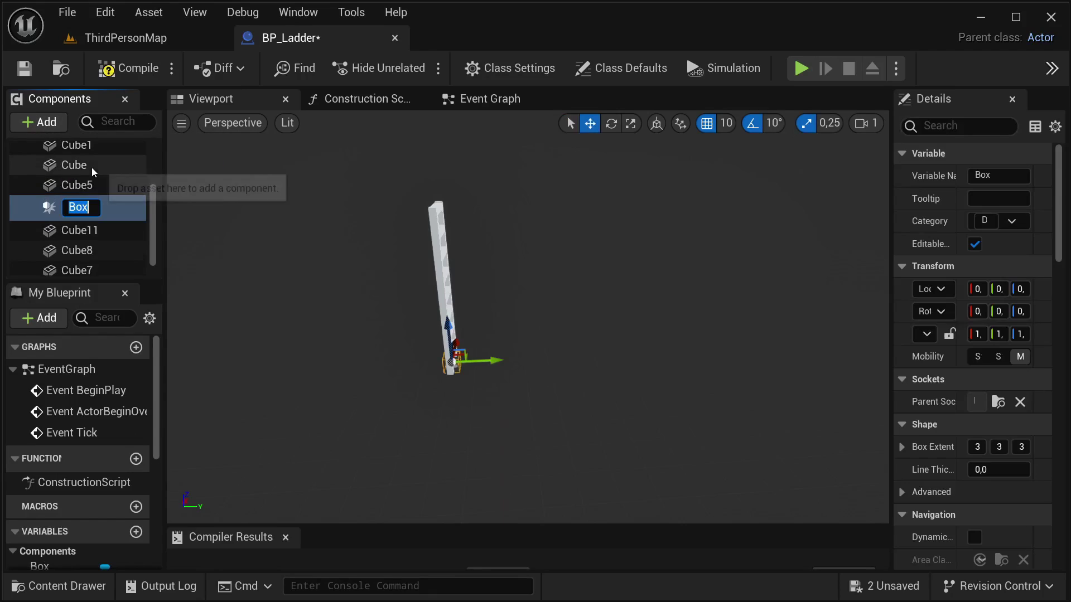
scroll(89, 201, "up", 4)
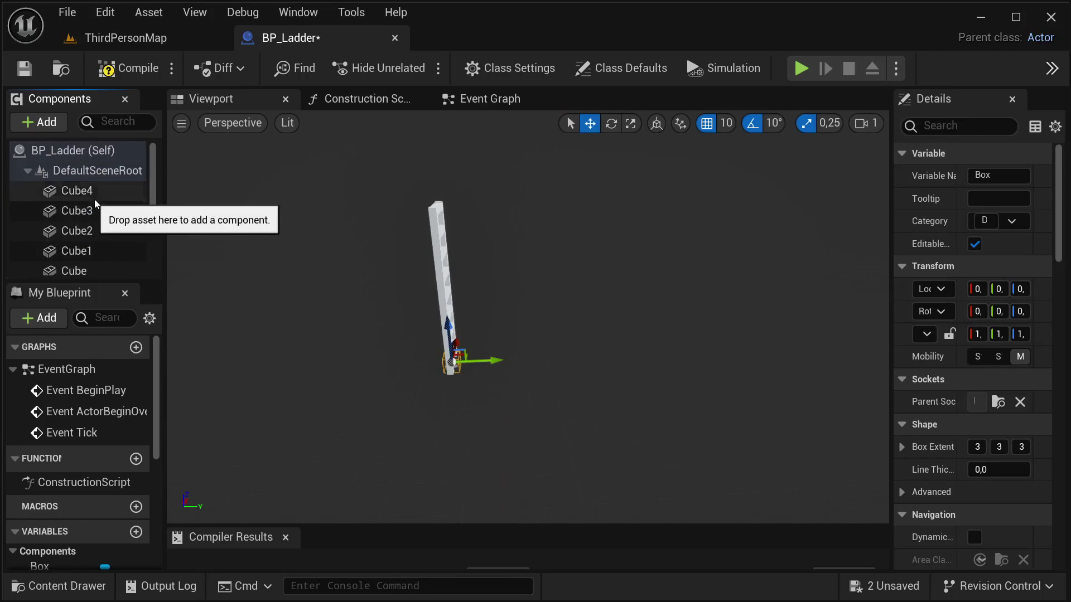
scroll(100, 200, "down", 4)
Move the Box collision along Y to sit in front of the ladder's base
right_click_drag(494, 319, 486, 309)
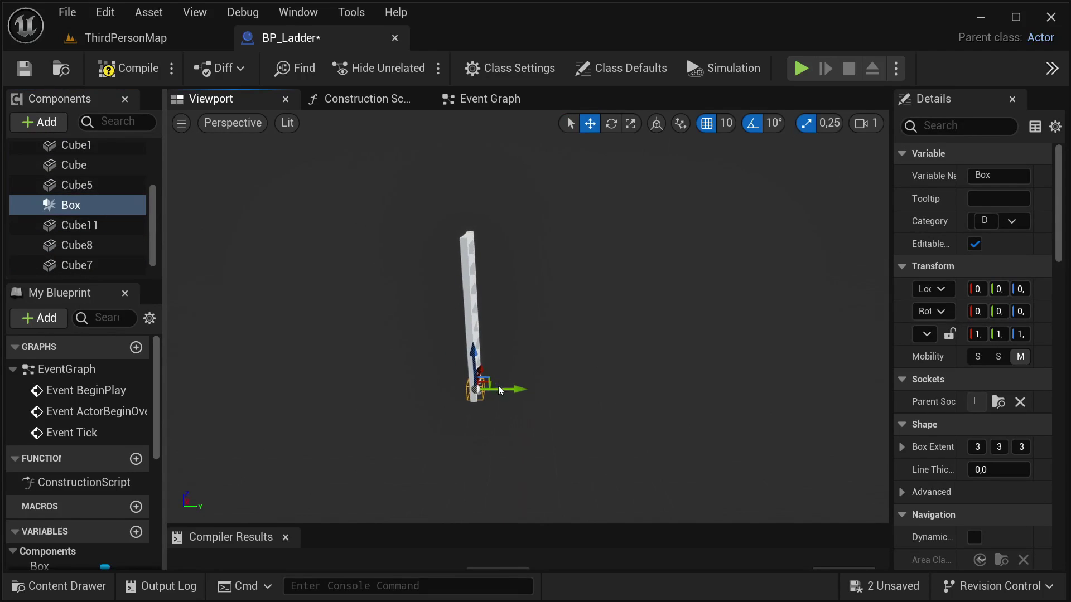
right_click_drag(516, 389, 446, 406)
key("w")
left_click_drag(434, 394, 457, 375, "alt")
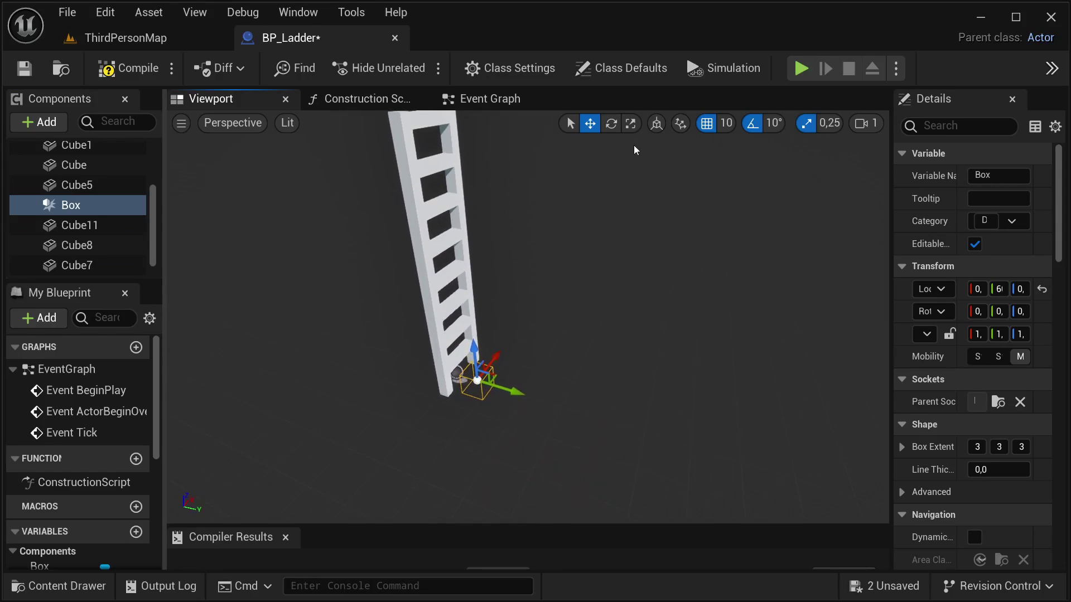
Scale the Box collision to span the ladder's width, and stretch and raise it along Z to cover the full ladder height
left_click(630, 122)
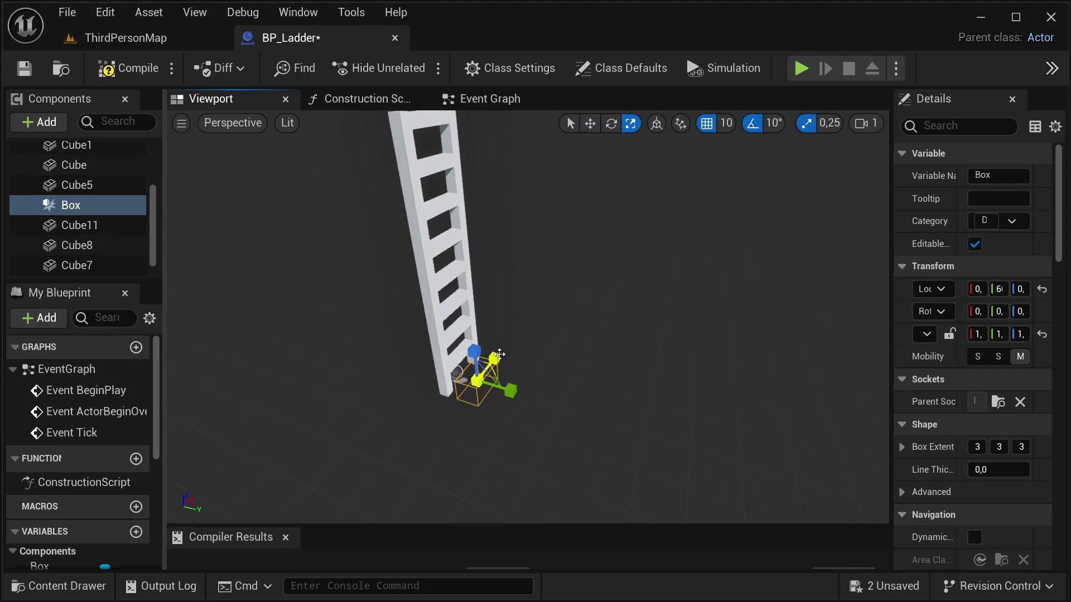
right_click_drag(500, 355, 517, 368)
key("w")
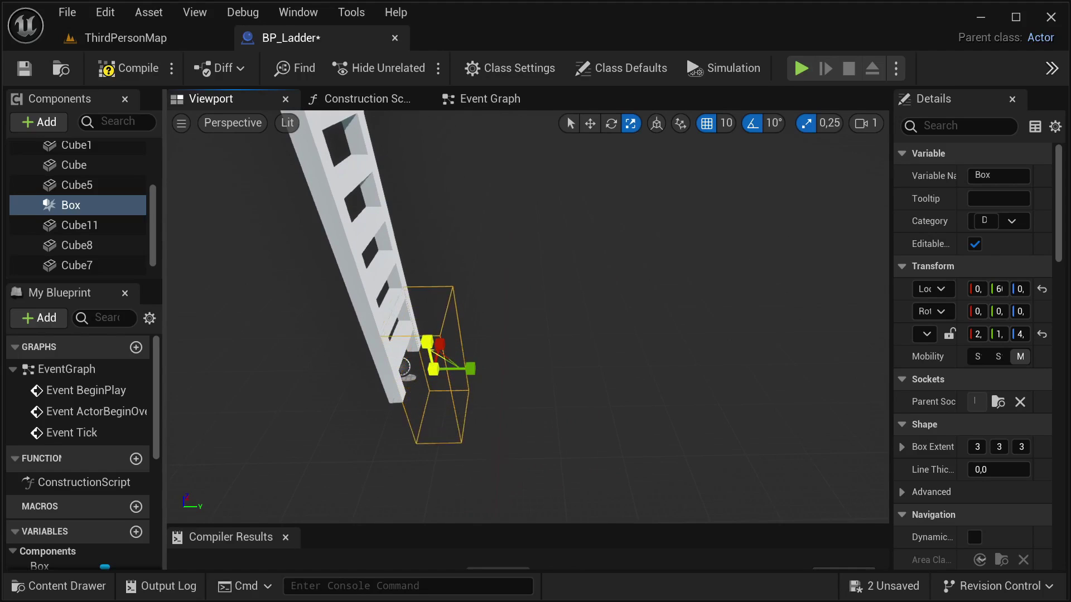
right_click(671, 542)
right_click_drag(629, 410, 650, 433)
scroll(629, 411, "down", 5)
key("s")
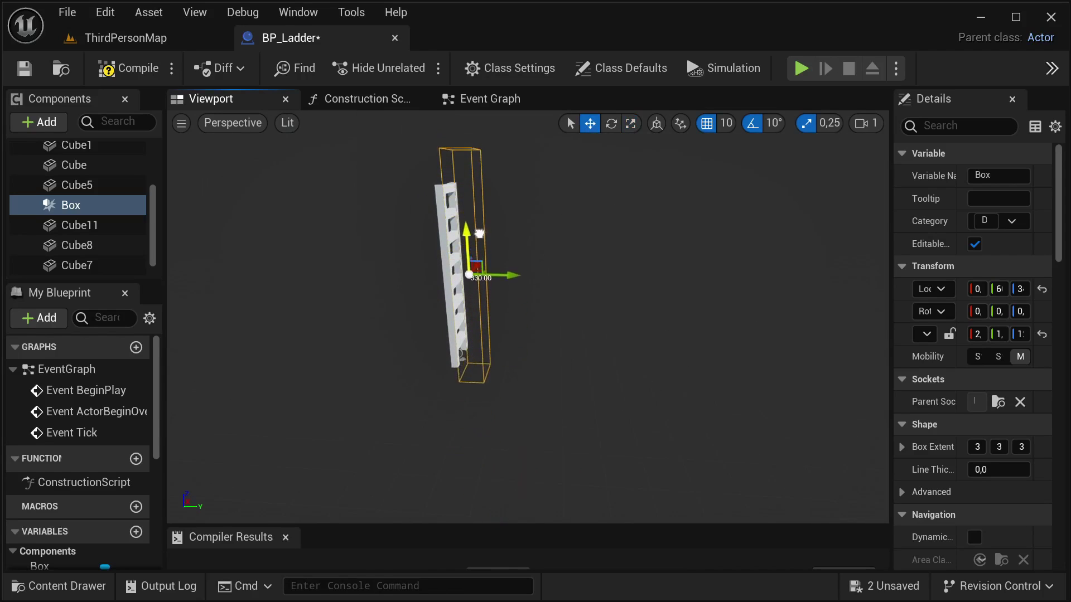
Fit the Box collision's height to the ladder's top rung and check its coverage from several angles
left_click(631, 124)
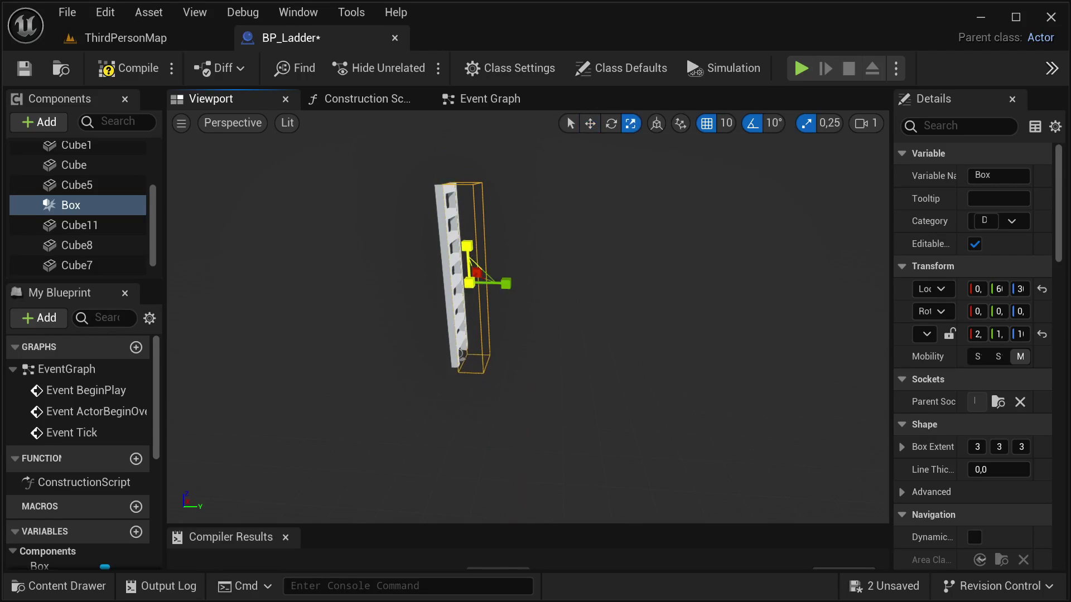
mouse_move(468, 248)
right_mouse_down()
mouse_move(385, 268)
mouse_move(441, 201)
mouse_move(491, 268)
mouse_move(457, 324)
mouse_move(474, 318)
mouse_move(447, 295)
mouse_move(454, 330)
mouse_move(482, 312)
mouse_move(480, 374)
mouse_move(452, 307)
mouse_move(502, 312)
mouse_move(435, 313)
mouse_move(435, 206)
mouse_move(446, 262)
mouse_move(438, 251)
mouse_move(466, 248)
mouse_move(455, 243)
mouse_move(496, 248)
mouse_move(452, 259)
right_mouse_up()
key("w")
key("w")
key("s")
key("w")
key("s")
key("d")
key("a")
key("w")
key("s")
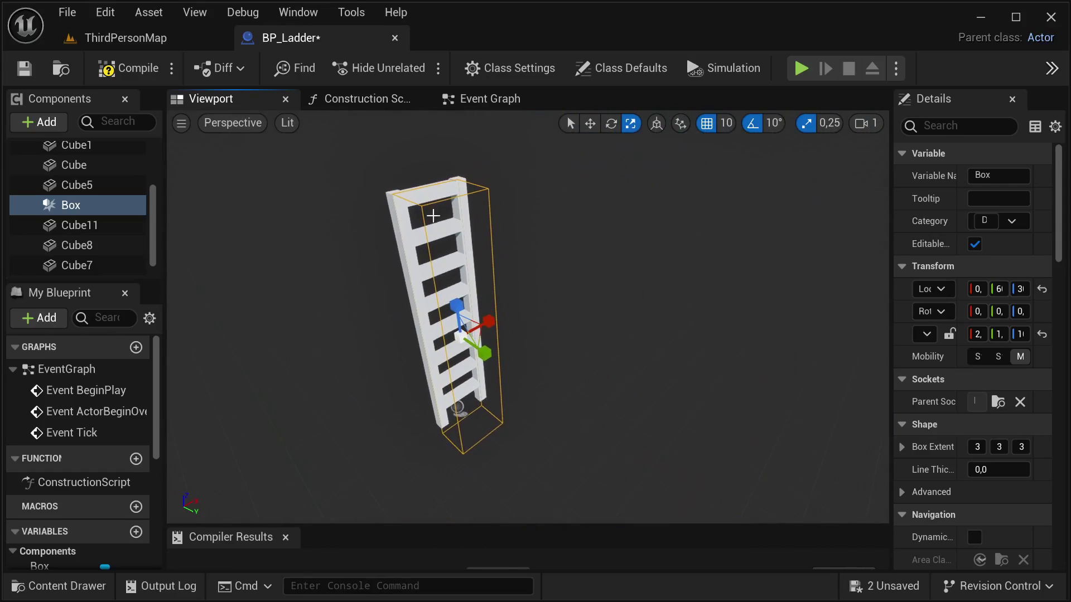
Compile BP_Ladder and move its instance in ThirdPersonMap along Y toward the side wall
left_click(128, 68)
left_click(143, 39)
key("a")
mouse_move(340, 169)
right_mouse_down()
mouse_move(396, 169)
mouse_move(435, 148)
mouse_move(500, 159)
mouse_move(363, 161)
mouse_move(329, 139)
mouse_move(296, 173)
mouse_move(269, 173)
mouse_move(357, 167)
mouse_move(344, 175)
right_mouse_up()
key("s")
key("w")
key("s")
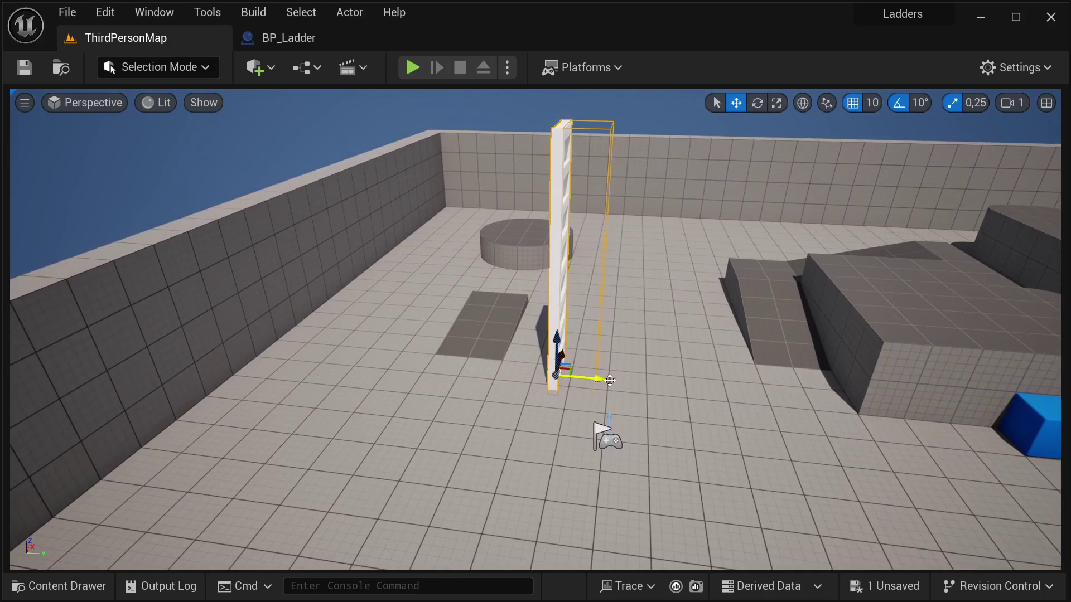
left_click_drag(609, 380, 370, 364)
Select the side wall behind the ladder and scale it taller along Z
left_click(239, 341)
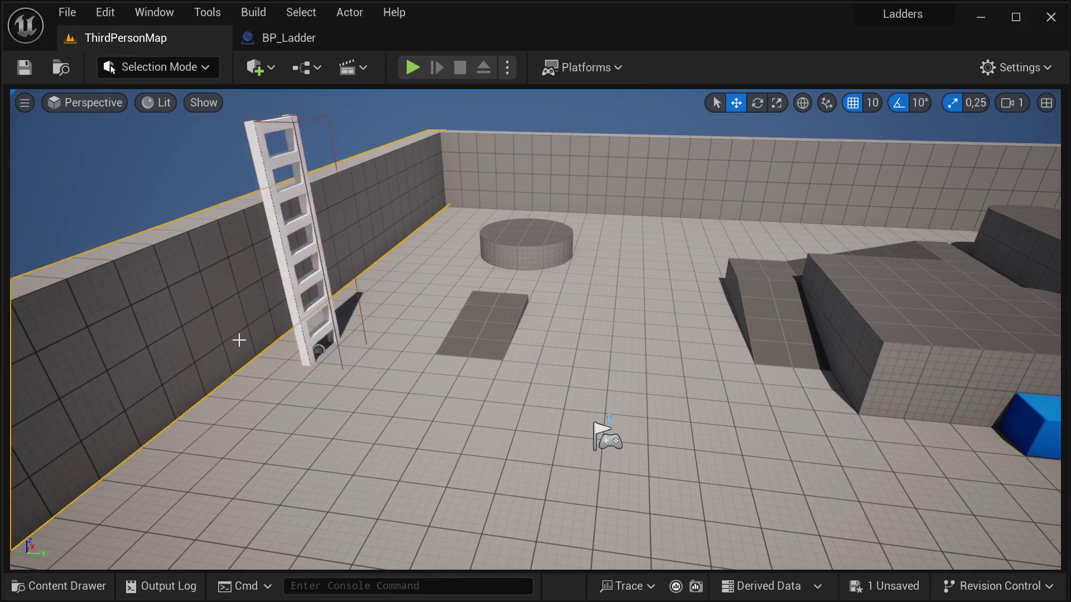
mouse_move(316, 291)
right_mouse_down()
mouse_move(362, 291)
mouse_move(315, 290)
right_mouse_up()
key("a")
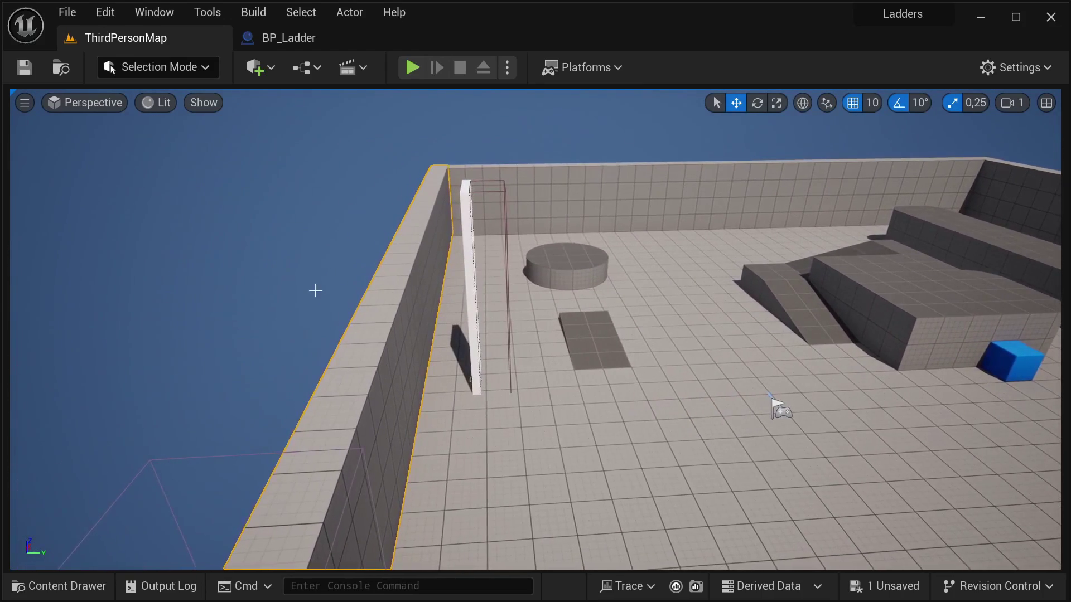
left_click(777, 105)
key("d")
right_click_drag(602, 254, 480, 265)
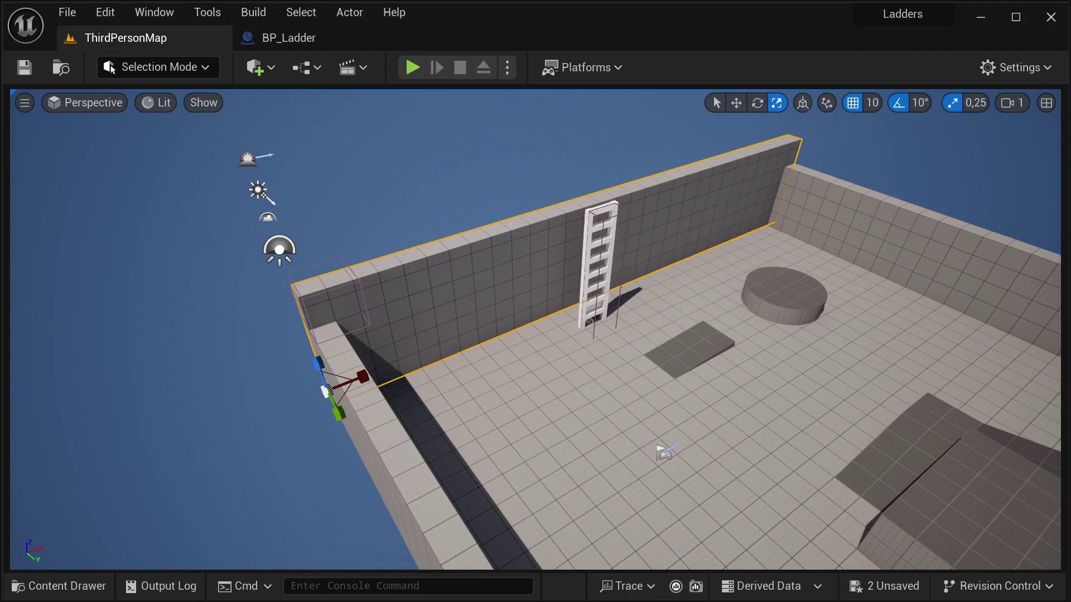
Move the ladder along Y up against the side wall
left_click(736, 104)
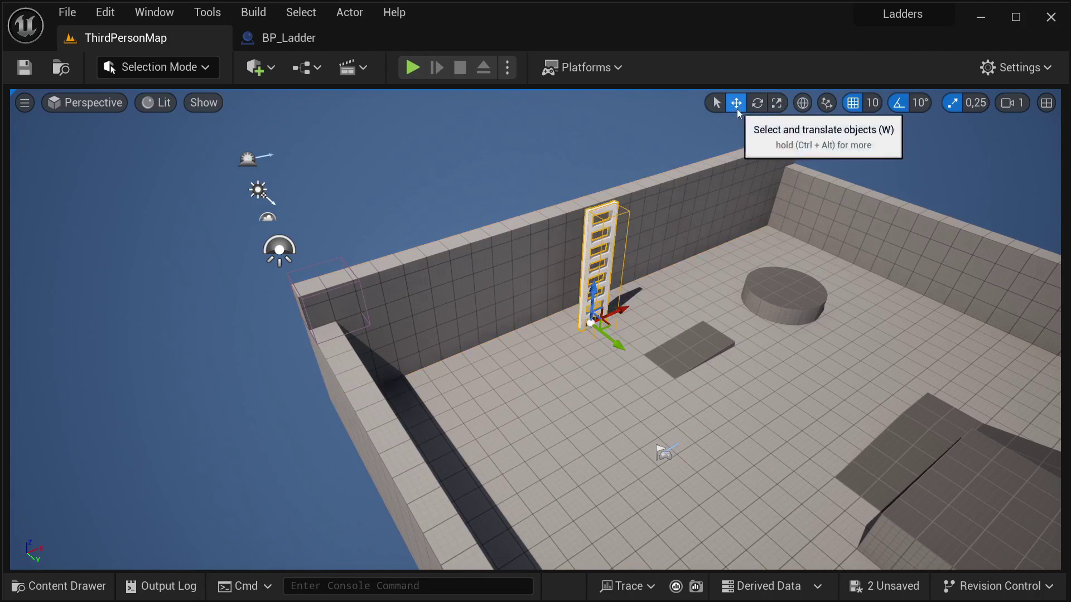
key("a")
right_click_drag(682, 181, 803, 182)
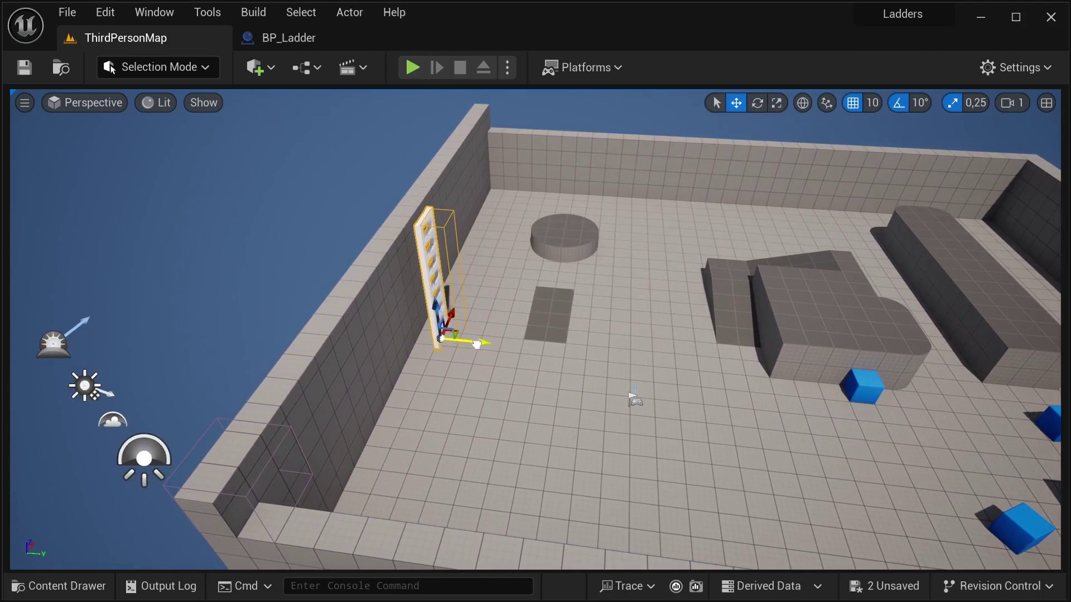
left_click_drag(477, 344, 462, 344)
Adjust the side wall's vertical scale to match the ladder's top, and save the level
mouse_move(458, 344)
right_mouse_down()
mouse_move(463, 329)
mouse_move(363, 323)
mouse_move(284, 279)
mouse_move(157, 279)
mouse_move(457, 343)
right_mouse_up()
key("w")
key("d")
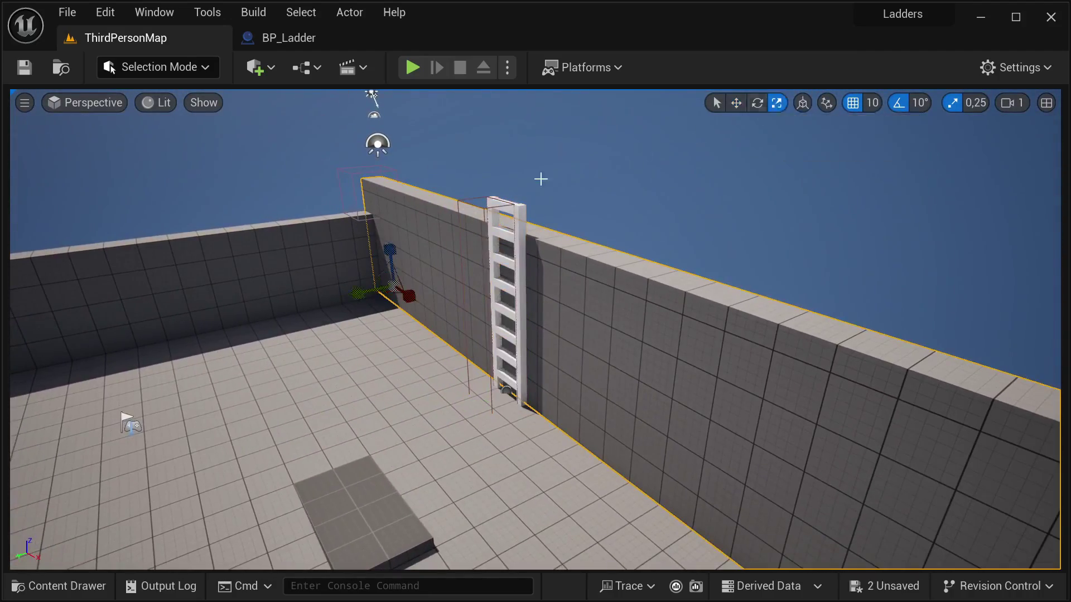
right_click_drag(387, 248, 387, 248)
right_click_drag(453, 201, 452, 201)
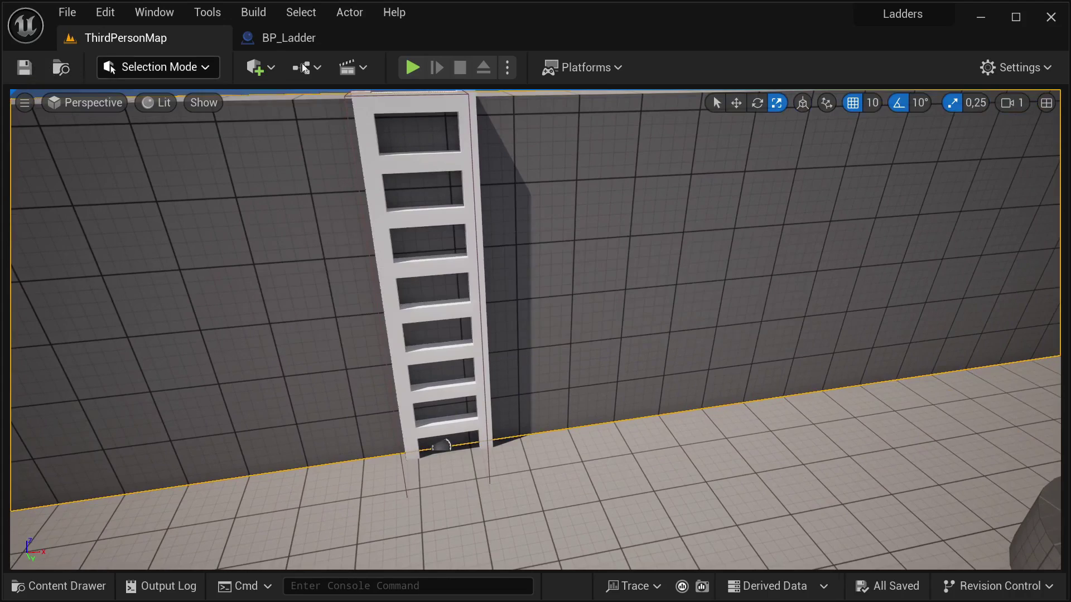
Play the level to check the ladder and wall height against the character, and stop the preview
left_click(412, 68)
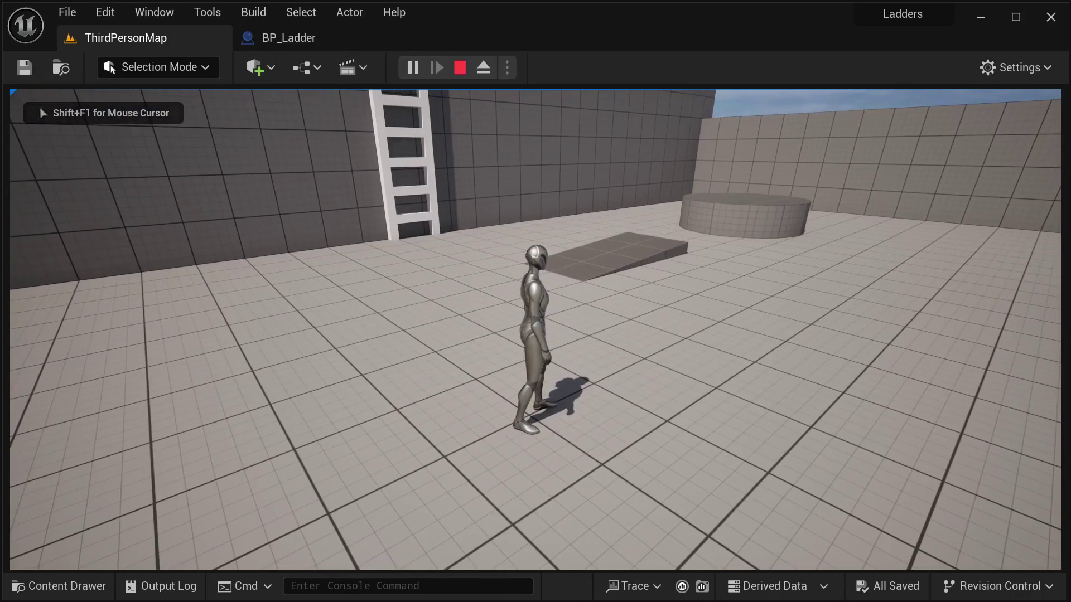
key("w")
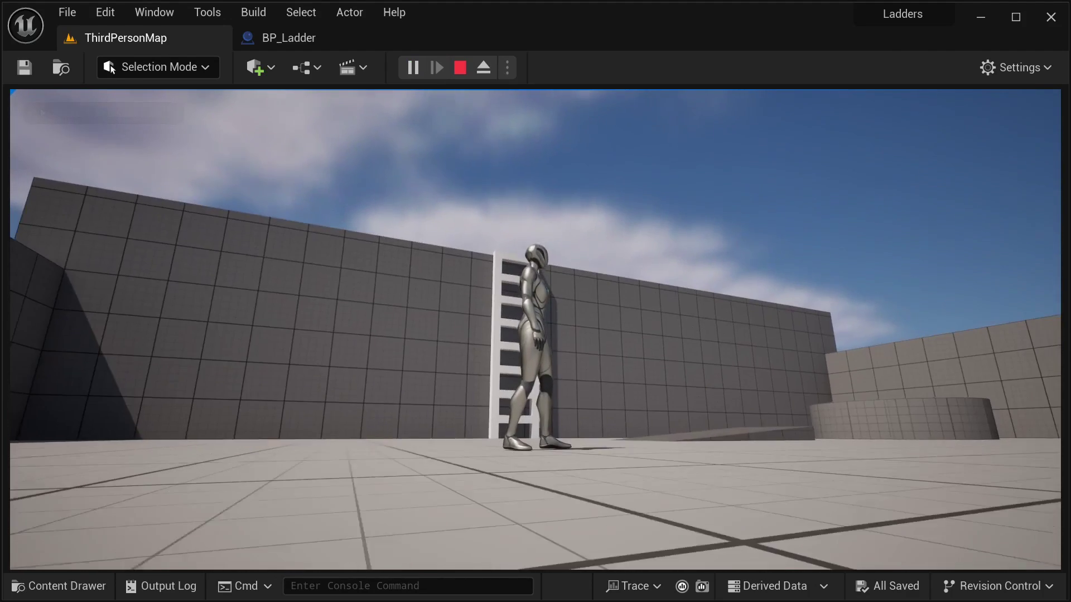
key("Escape")
Open the Content Drawer to browse the project's assets
left_click(62, 585)
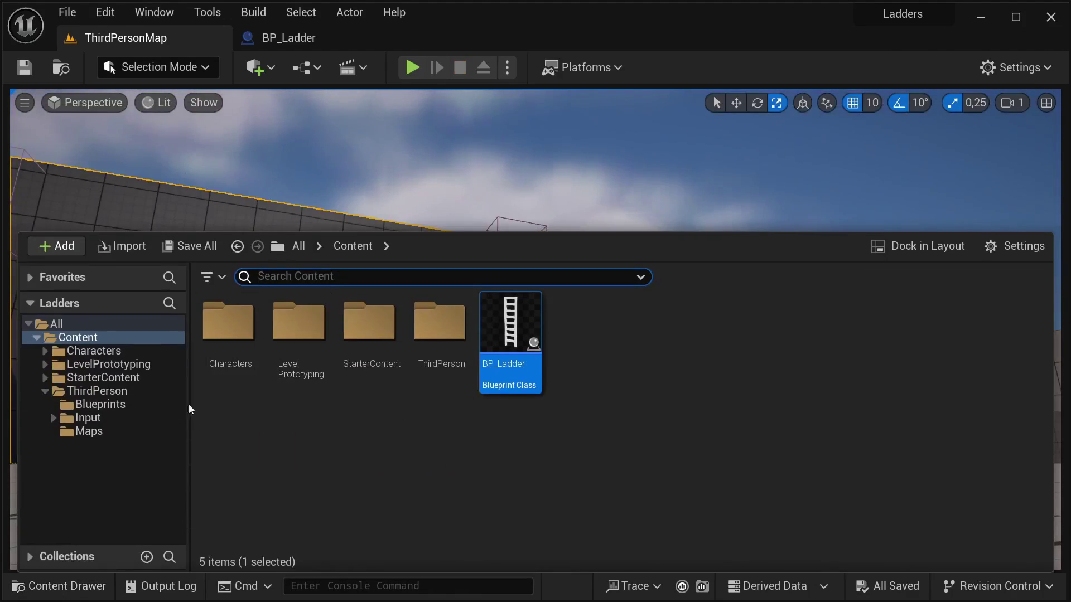